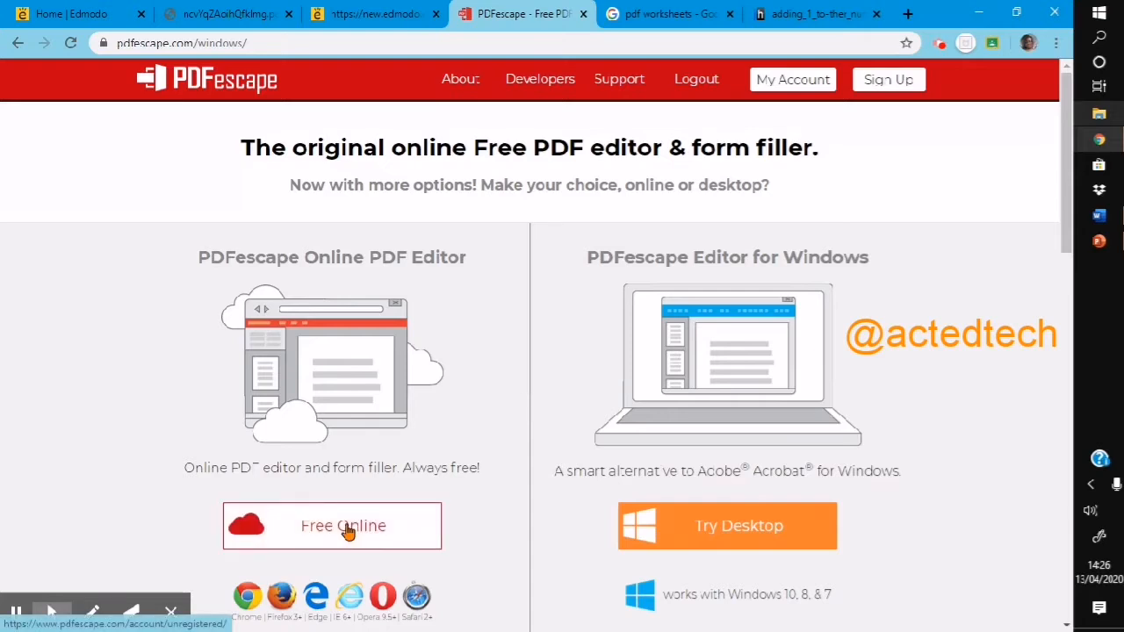
Open the free online editor's option to load a PDF from the internet and copy the addition worksheet's web address
left_click(347, 531)
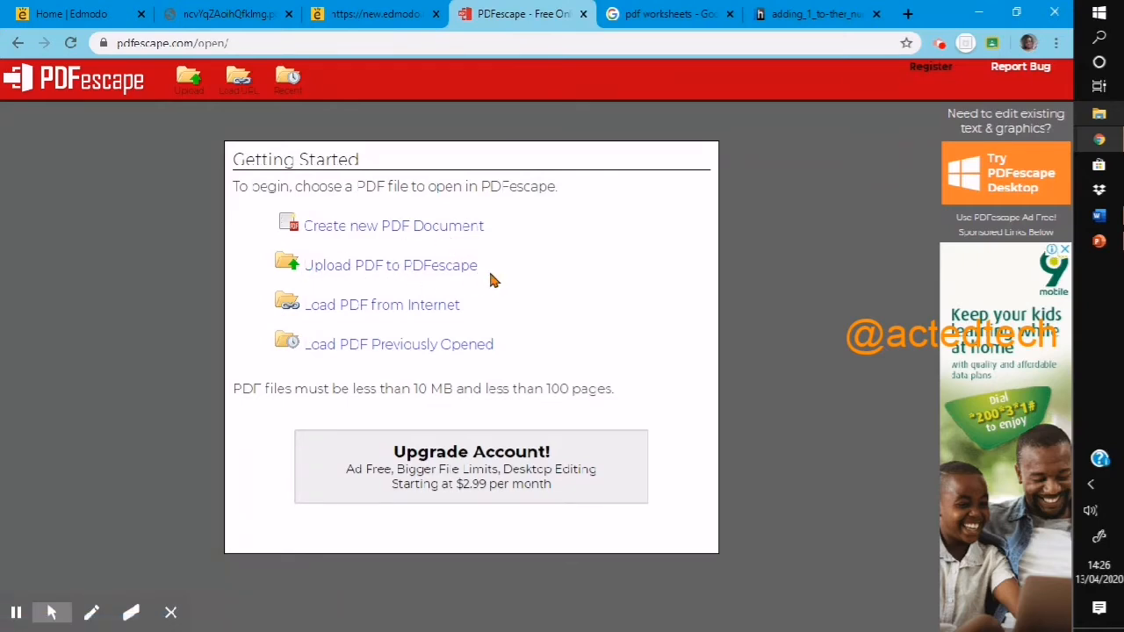
left_click(417, 314)
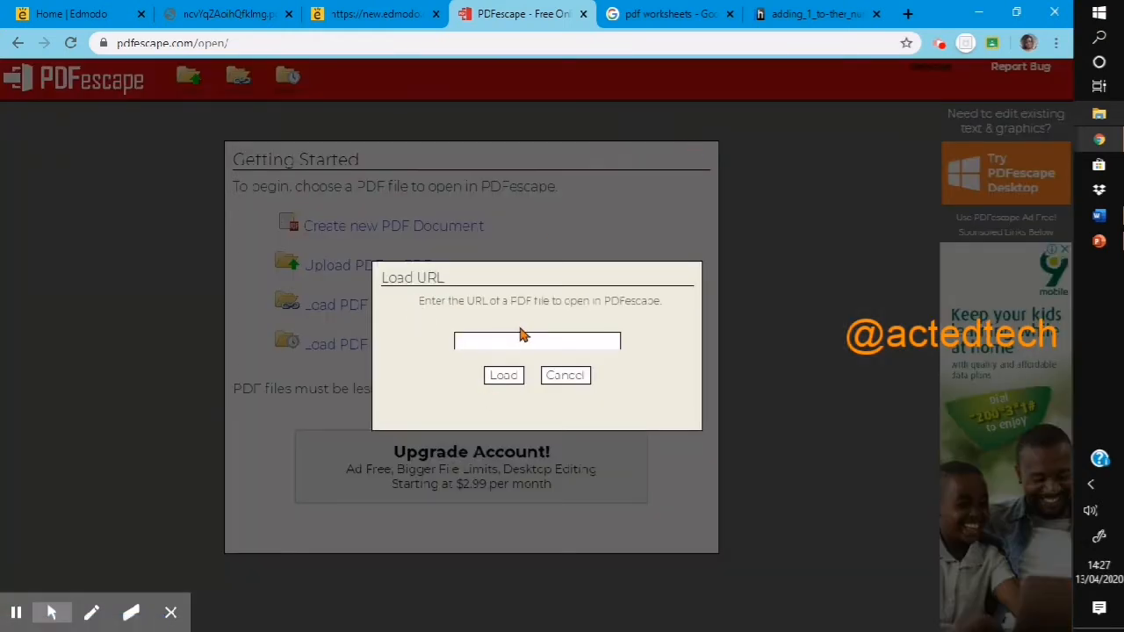
left_click(818, 14)
left_click(435, 44)
right_click(437, 51)
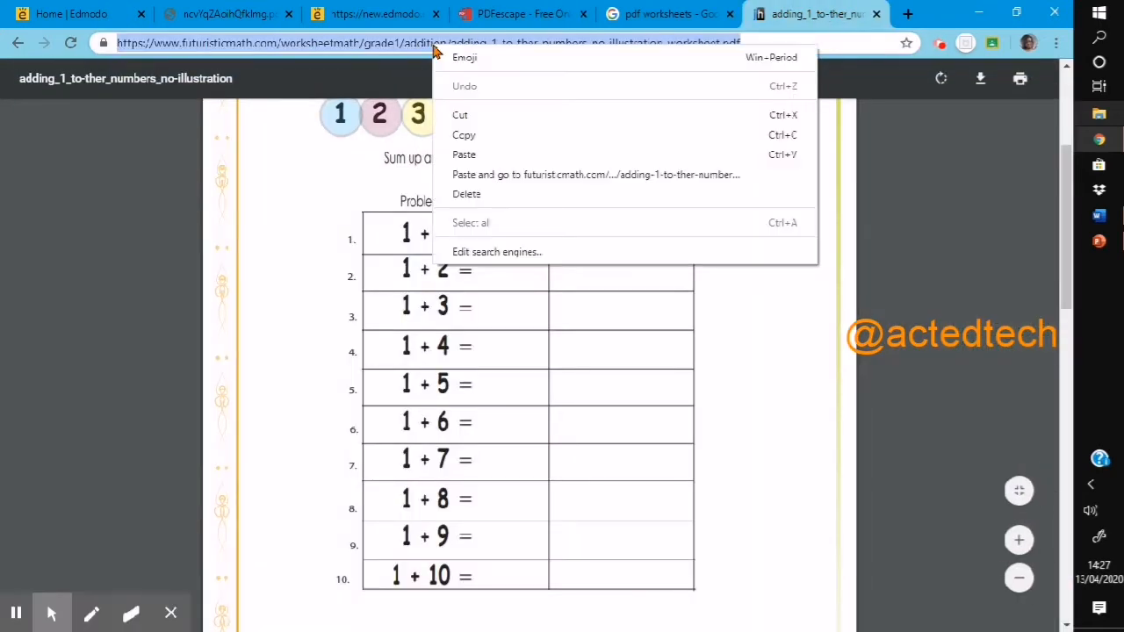
left_click(456, 135)
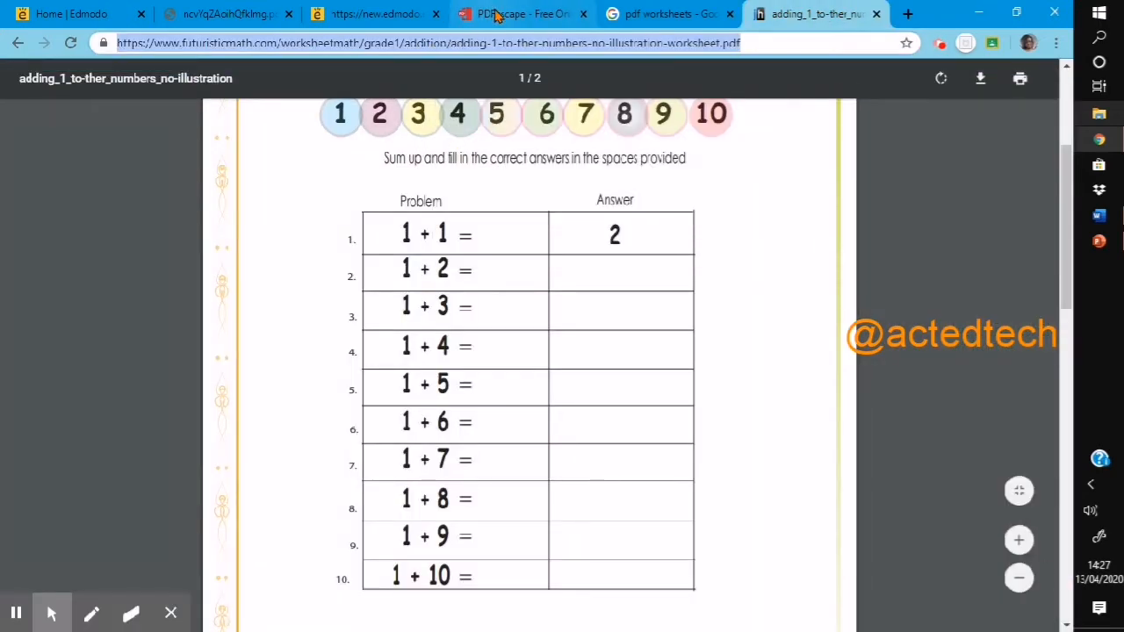
Load the addition worksheet PDF into PDFescape from its futuristicmath.com URL
left_click(496, 16)
left_click(469, 339)
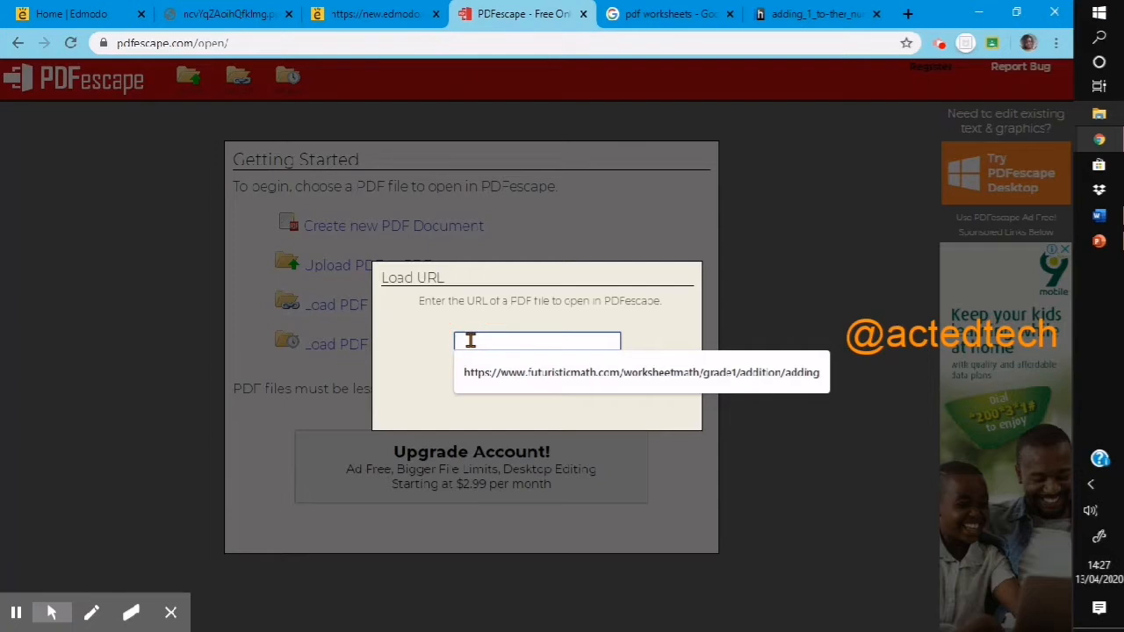
left_click(542, 376)
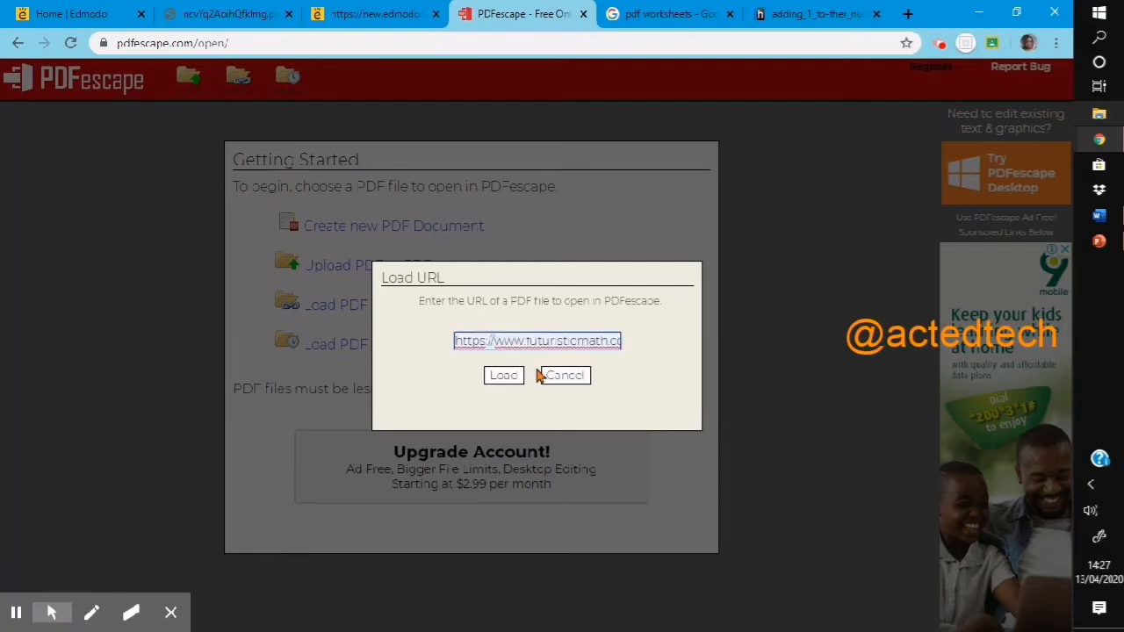
left_click(504, 376)
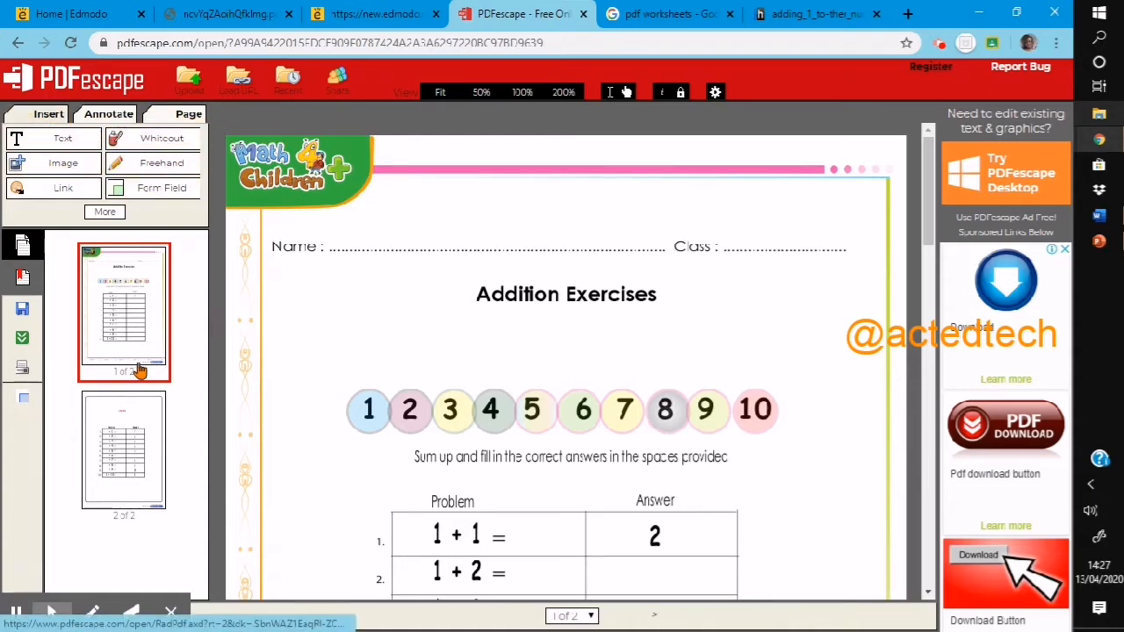
Delete the second page, which holds the answers, from the worksheet
left_click(115, 466)
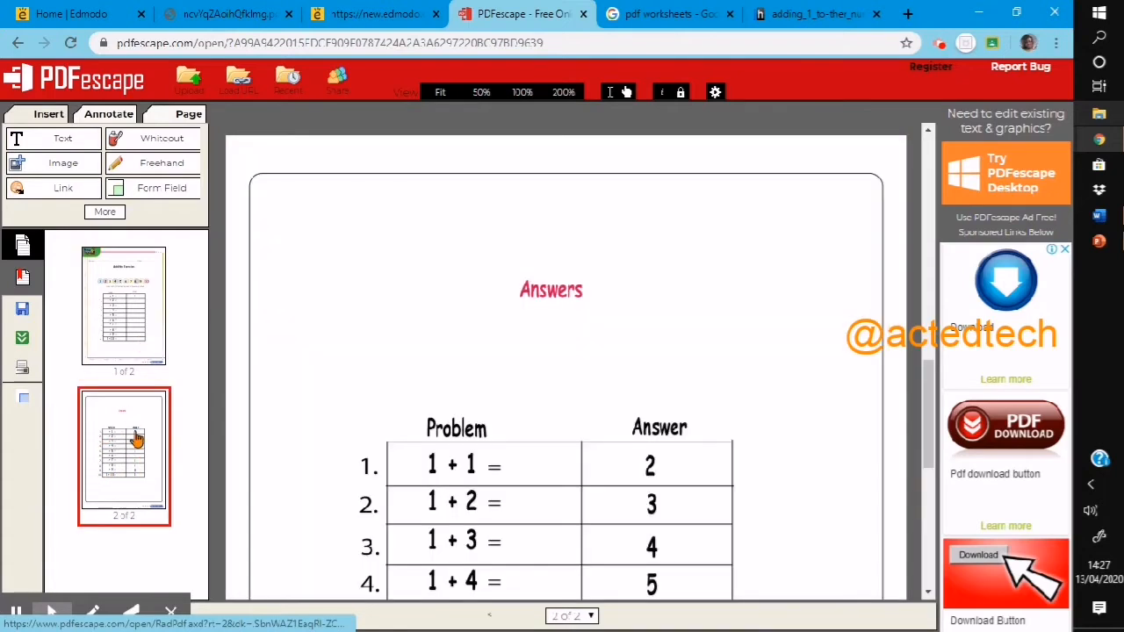
left_click(186, 116)
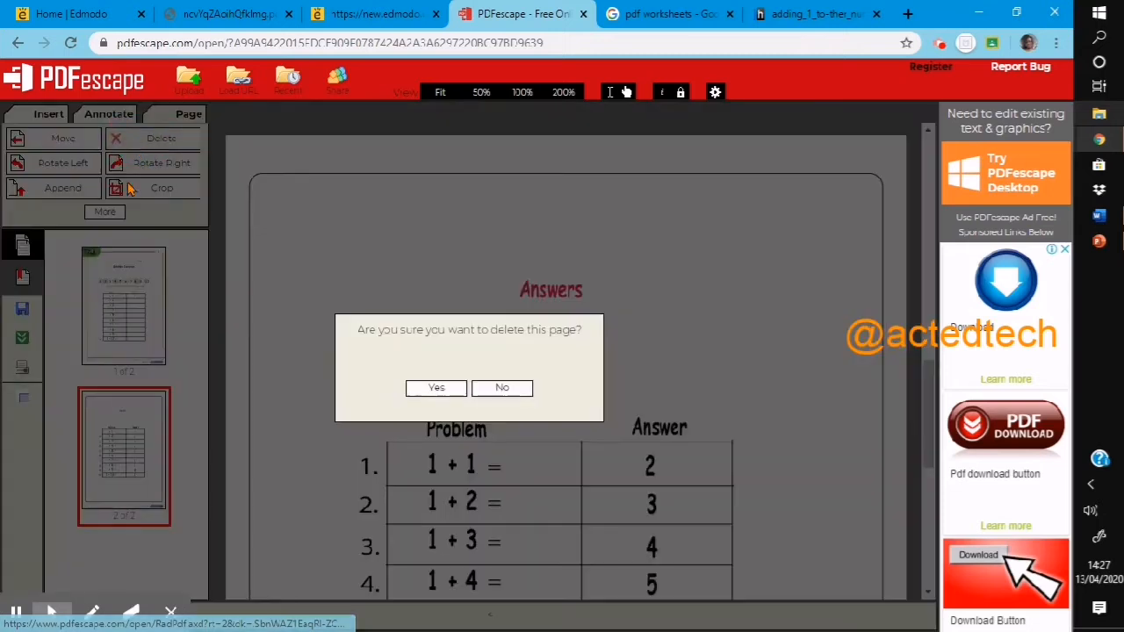
left_click(123, 138)
left_click(427, 390)
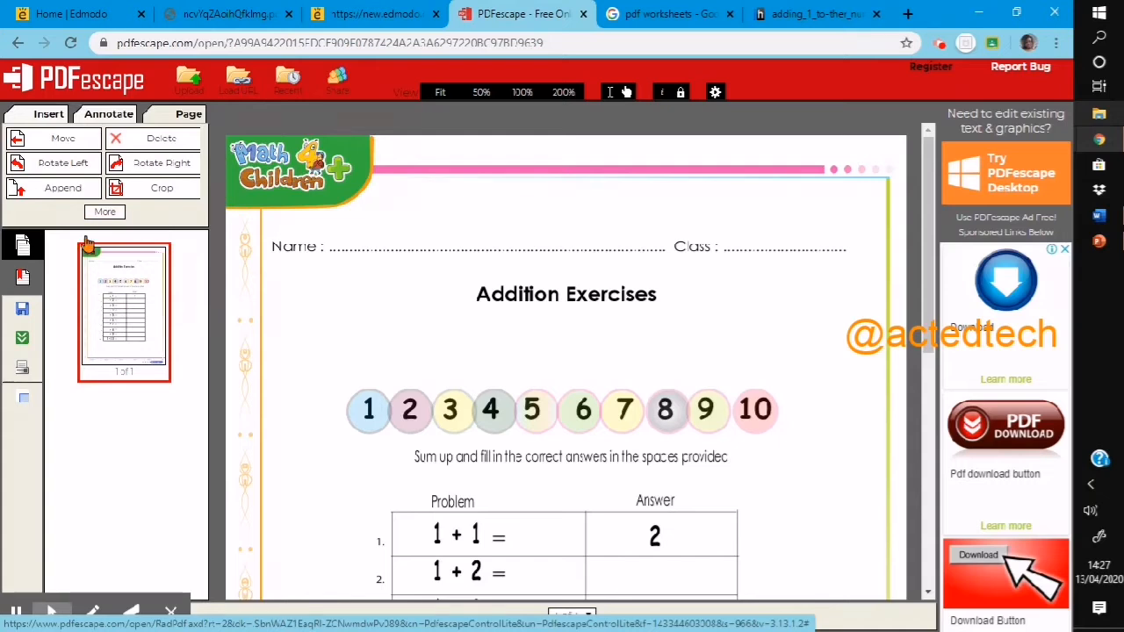
Insert a Text form field for question 2 and fit it inside the answer cell beside 1 + 2
left_click(49, 115)
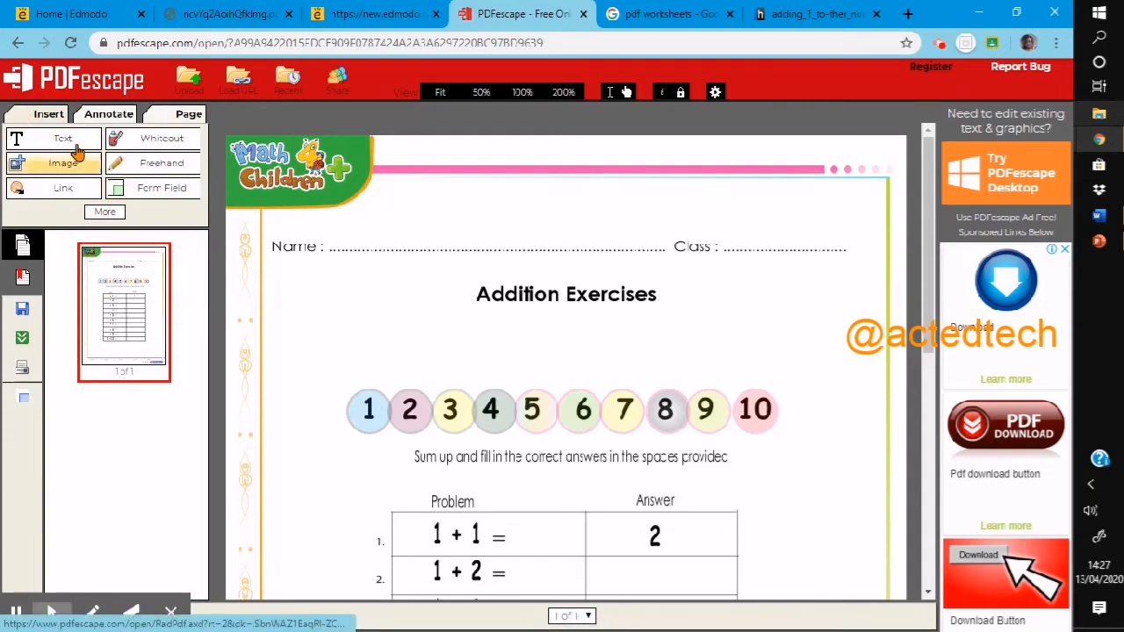
left_click(103, 213)
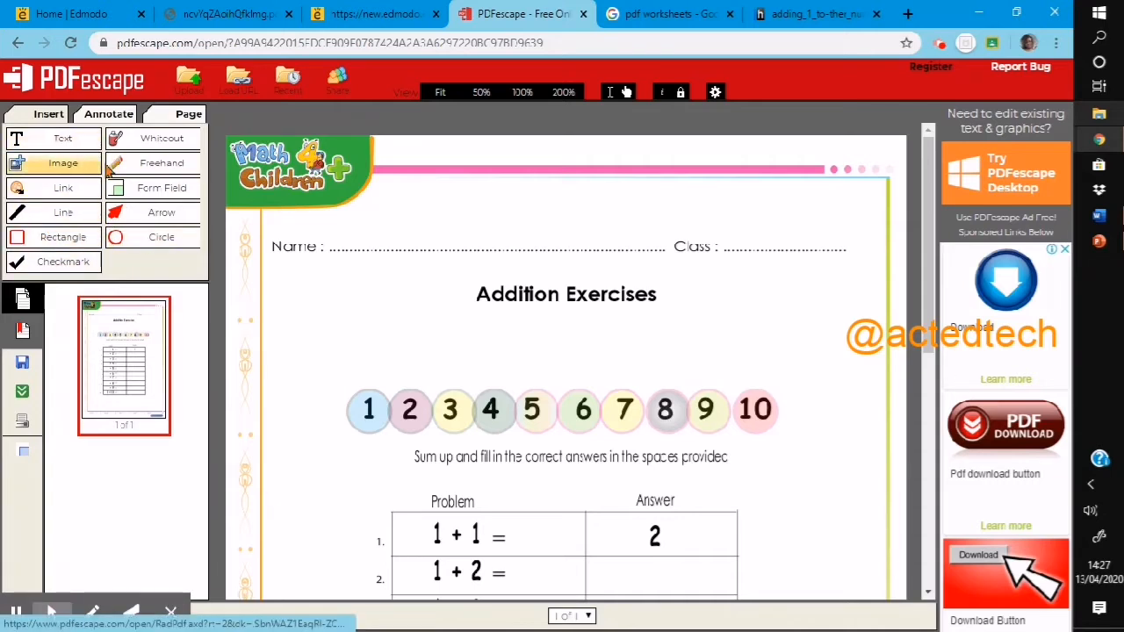
left_click(158, 197)
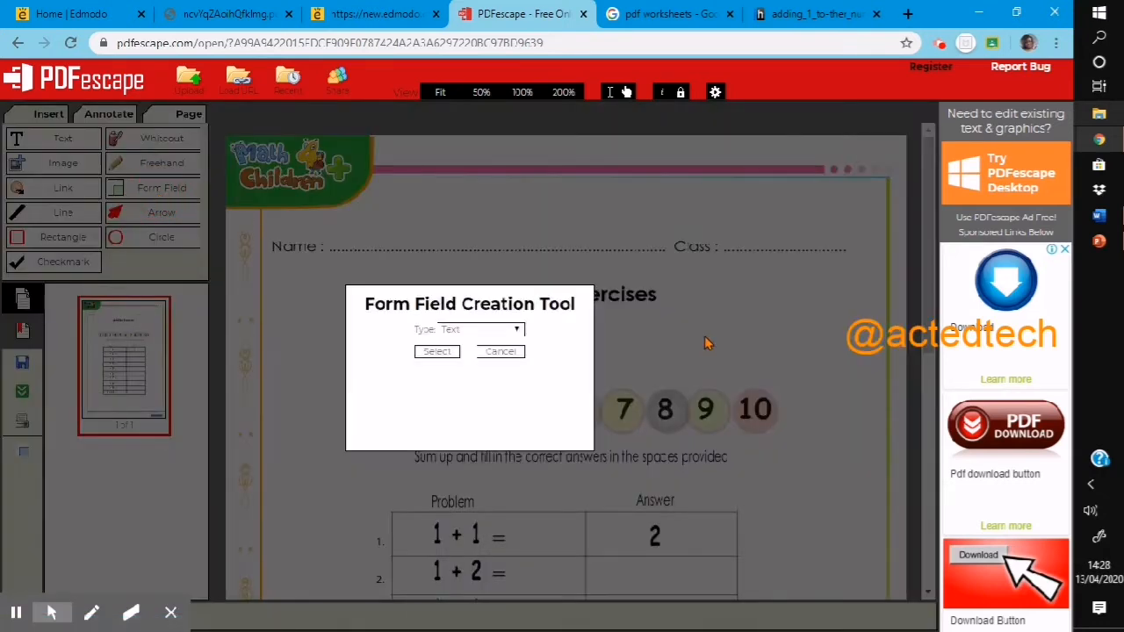
left_click(517, 332)
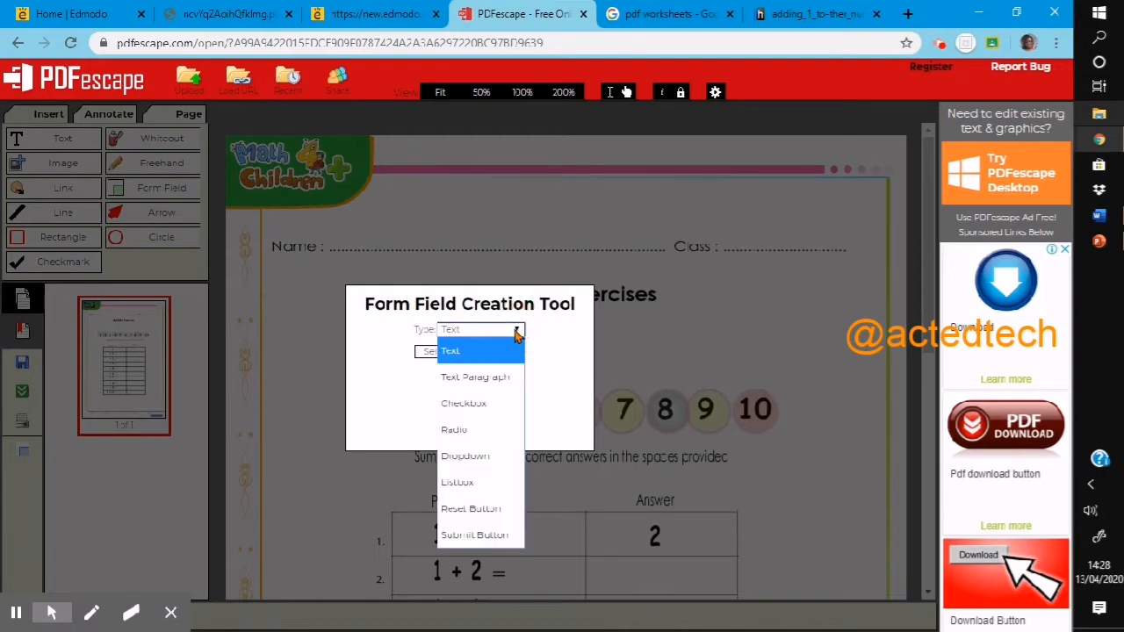
left_click(480, 358)
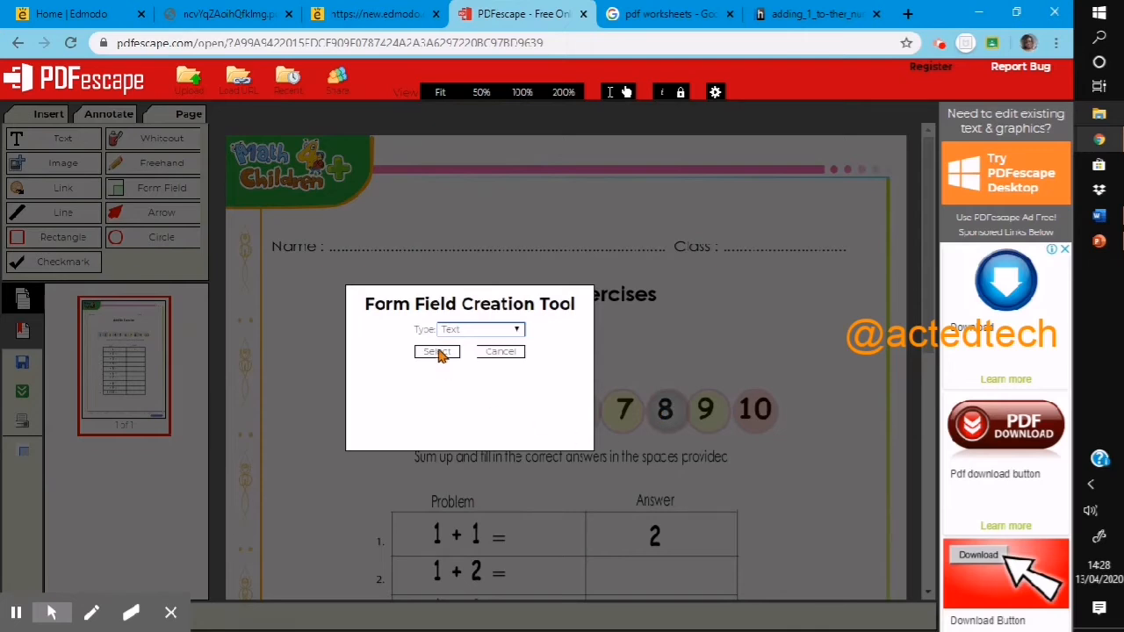
left_click(437, 352)
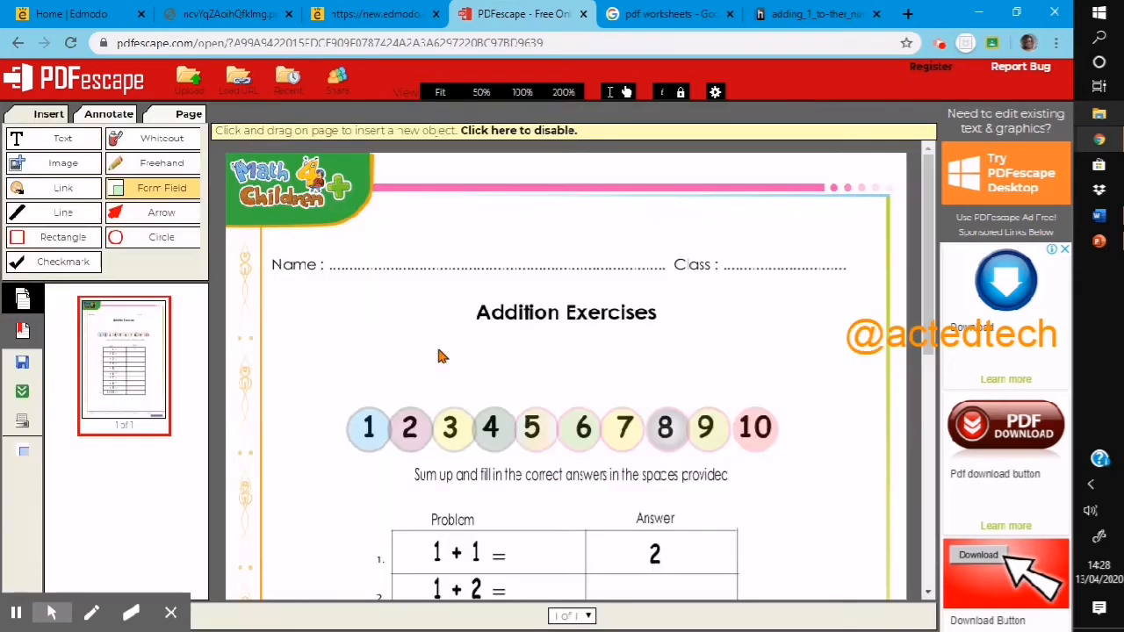
scroll(934, 296, "down", 3)
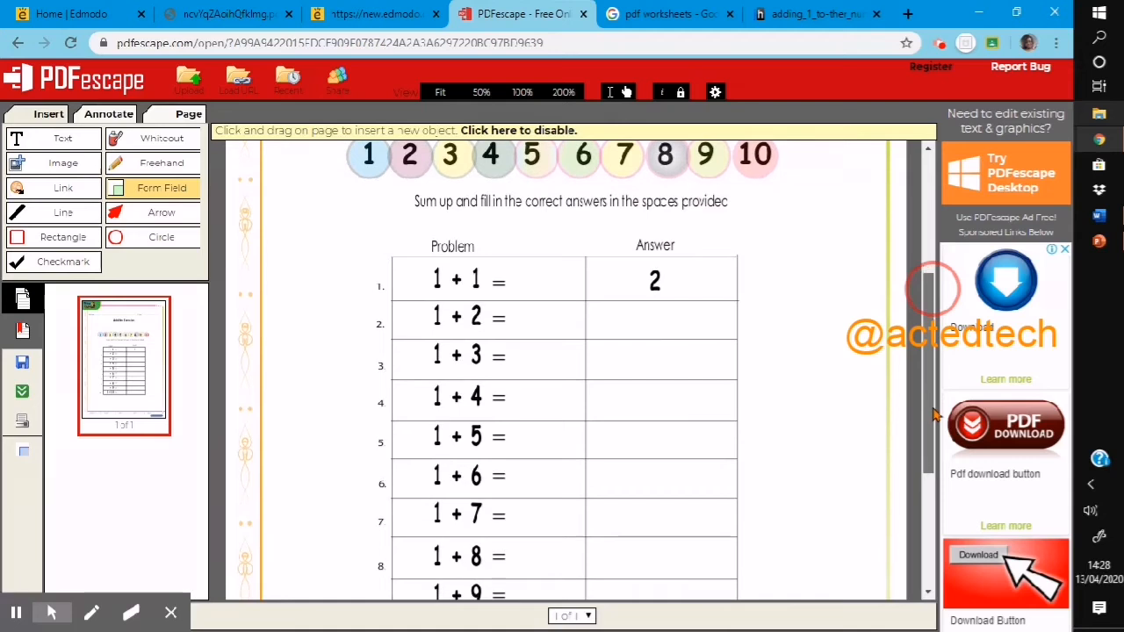
left_click(618, 308)
left_click_drag(705, 334, 685, 327)
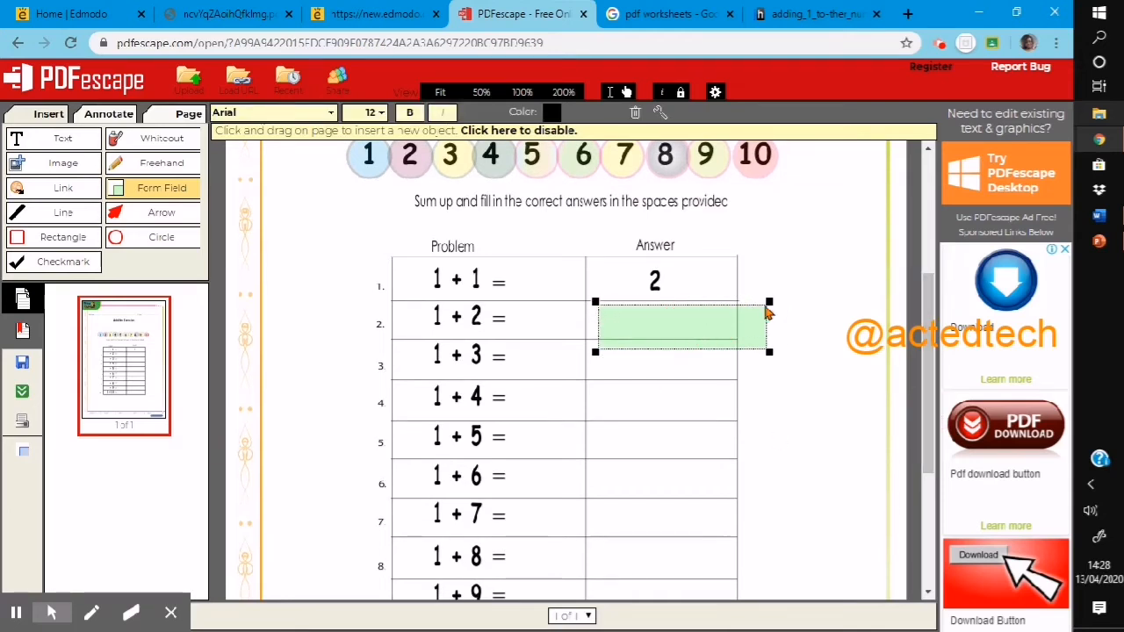
left_click_drag(769, 303, 721, 314)
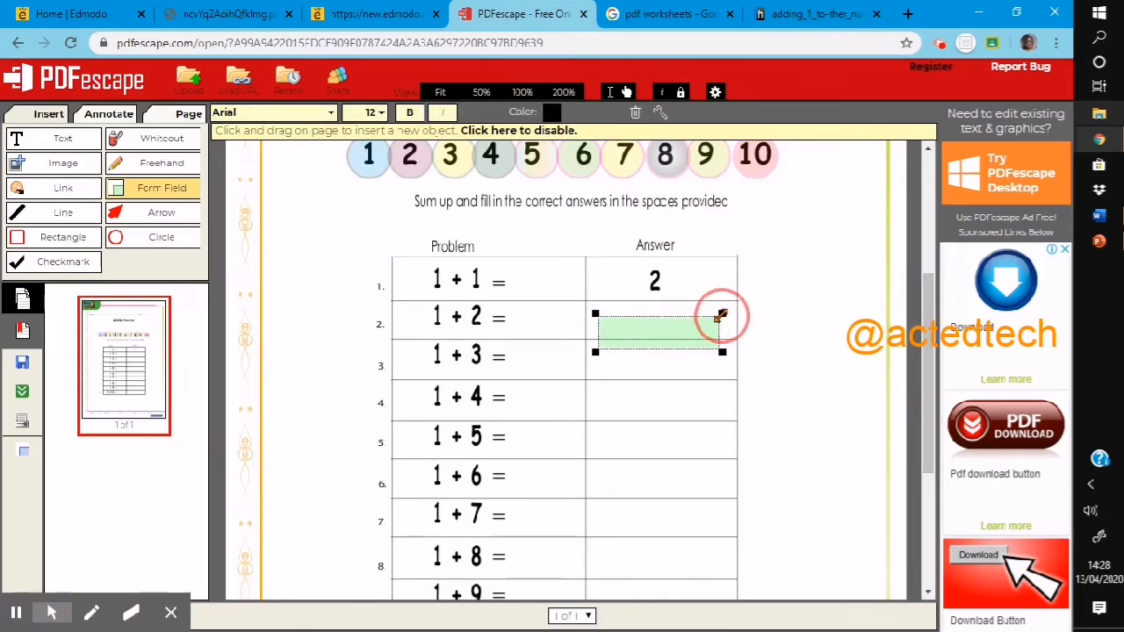
left_click_drag(650, 334, 651, 324)
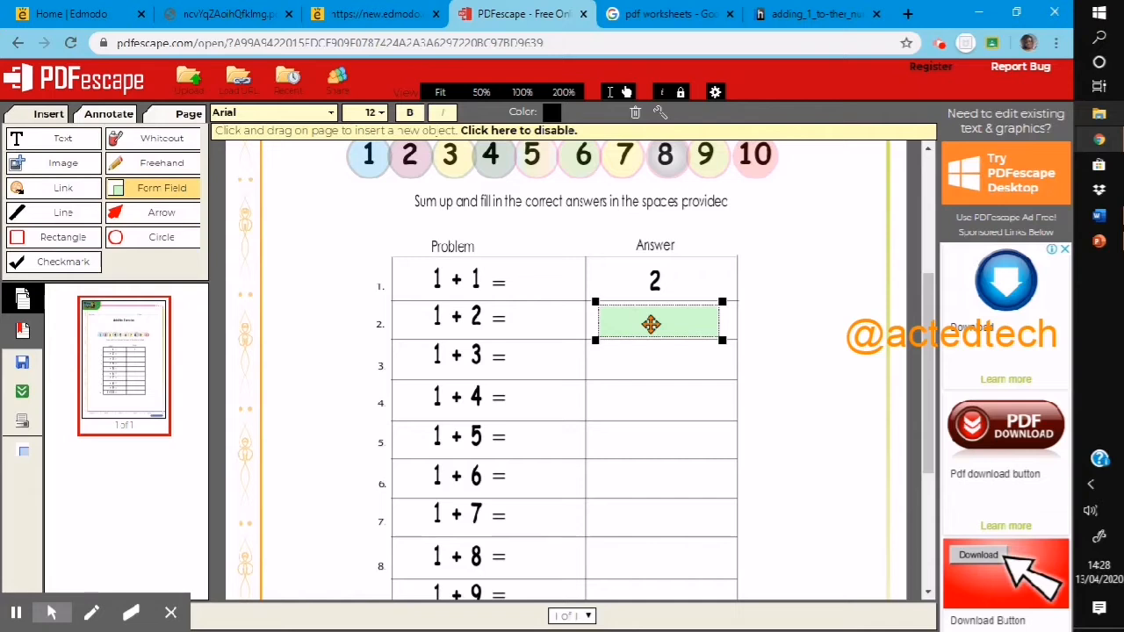
Duplicate the text field into the answer cells for 1 + 3 and 1 + 4
right_click(651, 325)
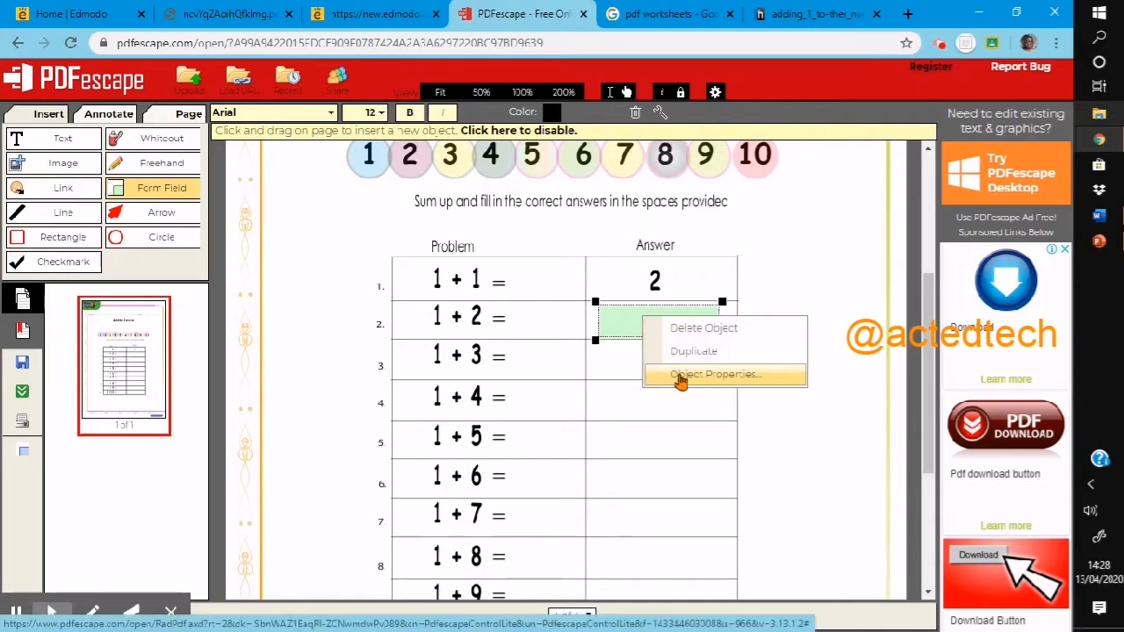
left_click(684, 352)
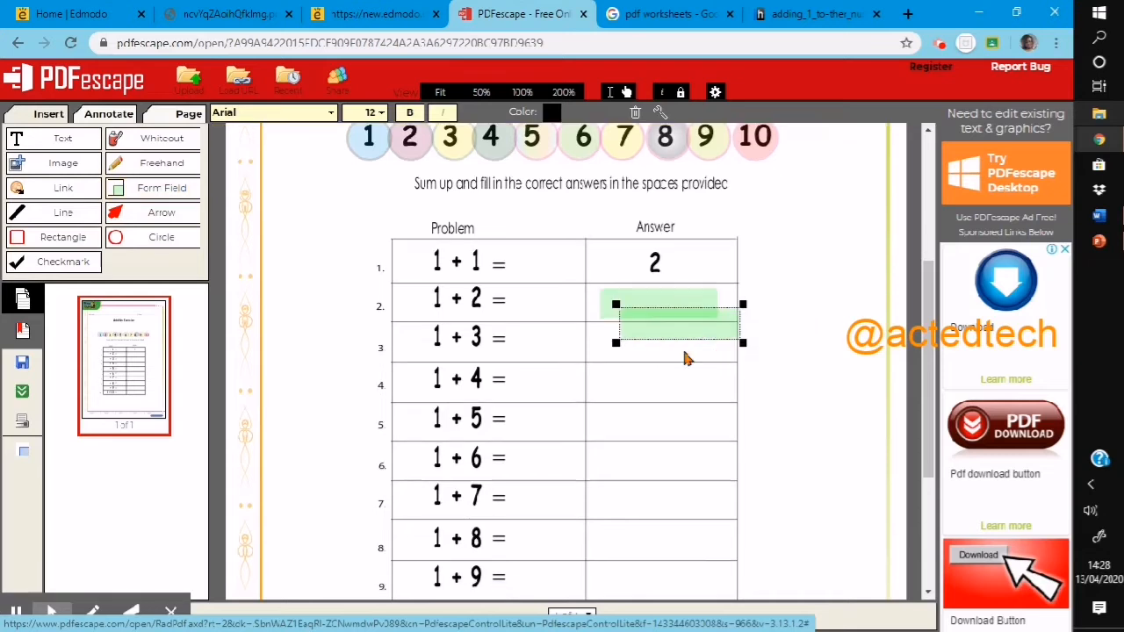
left_click_drag(664, 326, 645, 345)
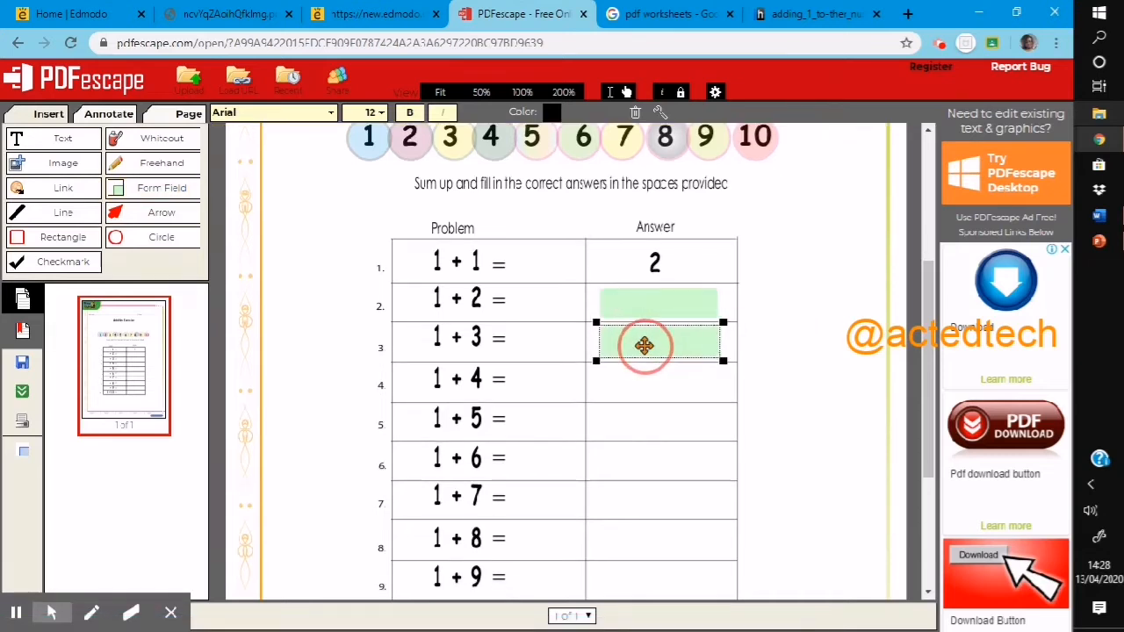
right_click(646, 350)
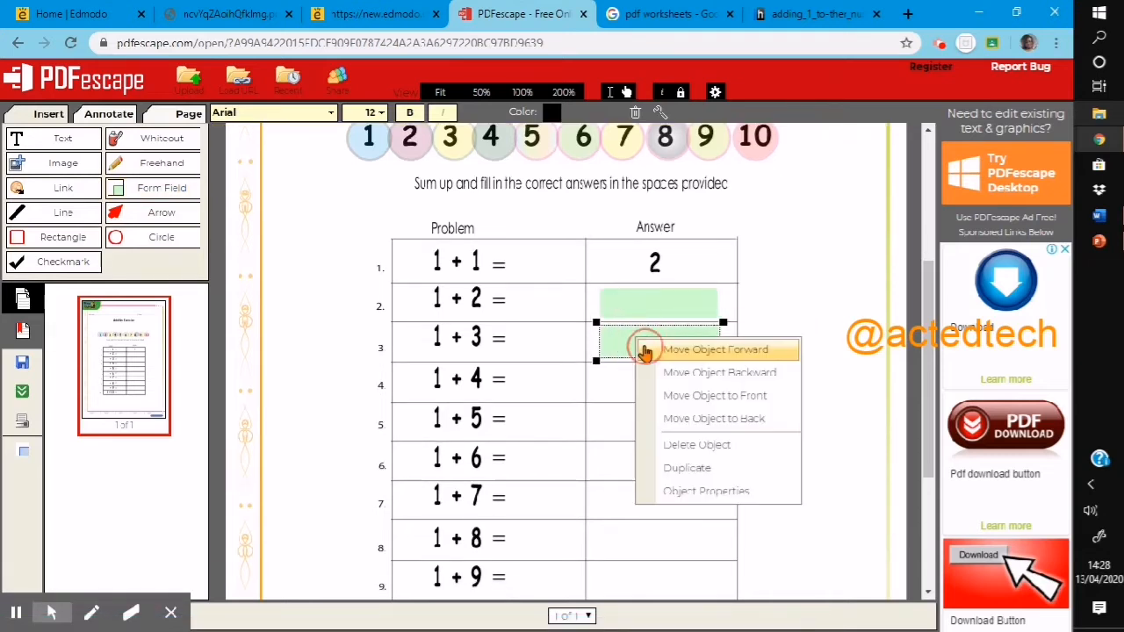
left_click(687, 468)
left_click(682, 355)
left_click_drag(683, 355, 667, 376)
Insert a Checkbox form field beneath the 1 in question 5 (1 + 5) and shrink it to a small square
mouse_move(928, 339)
left_mouse_down()
mouse_move(925, 393)
mouse_move(923, 321)
left_mouse_up()
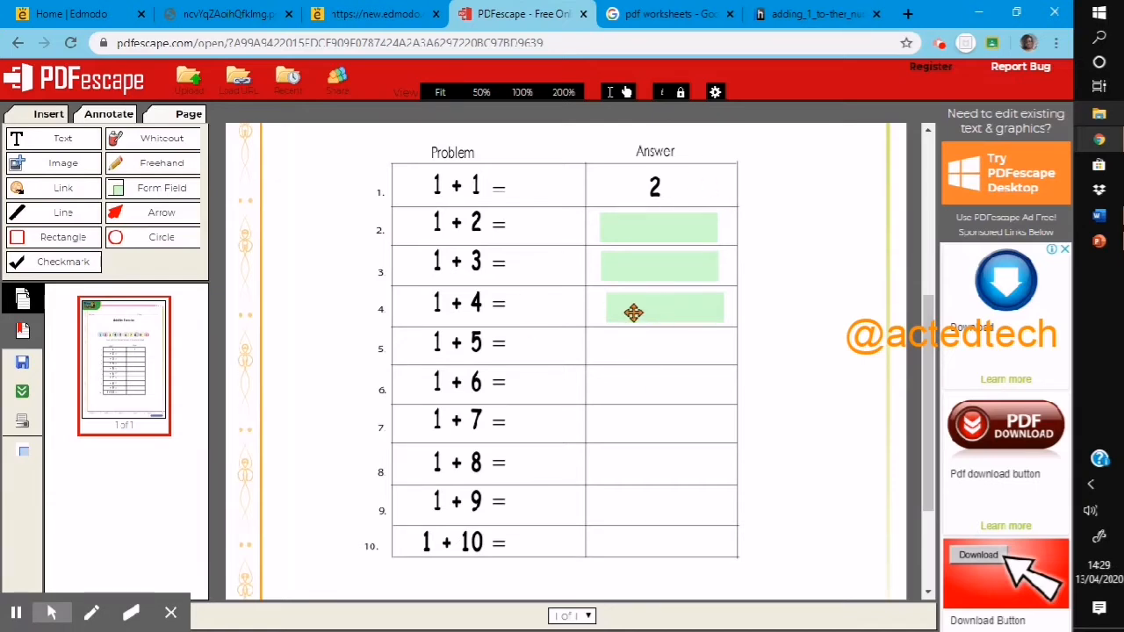
left_click(151, 191)
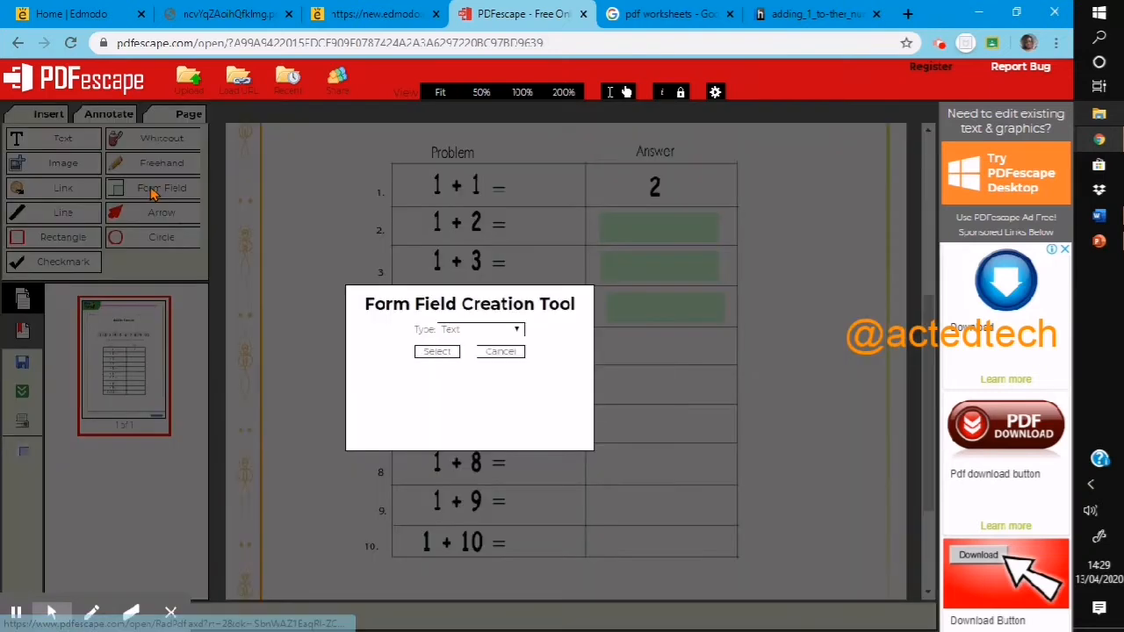
left_click(507, 338)
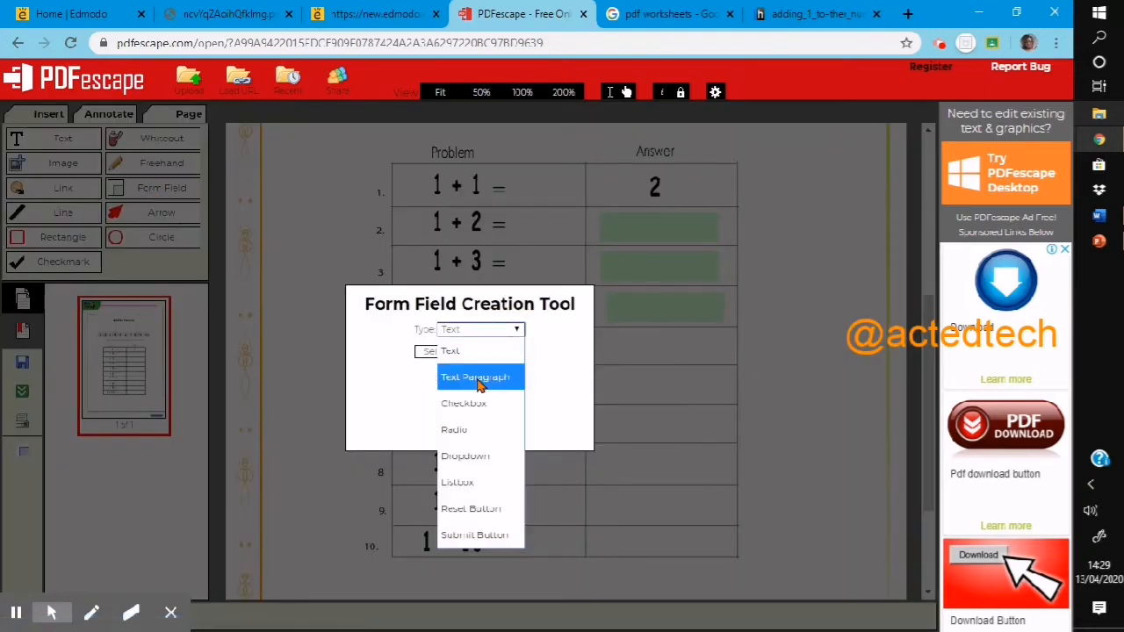
left_click(467, 408)
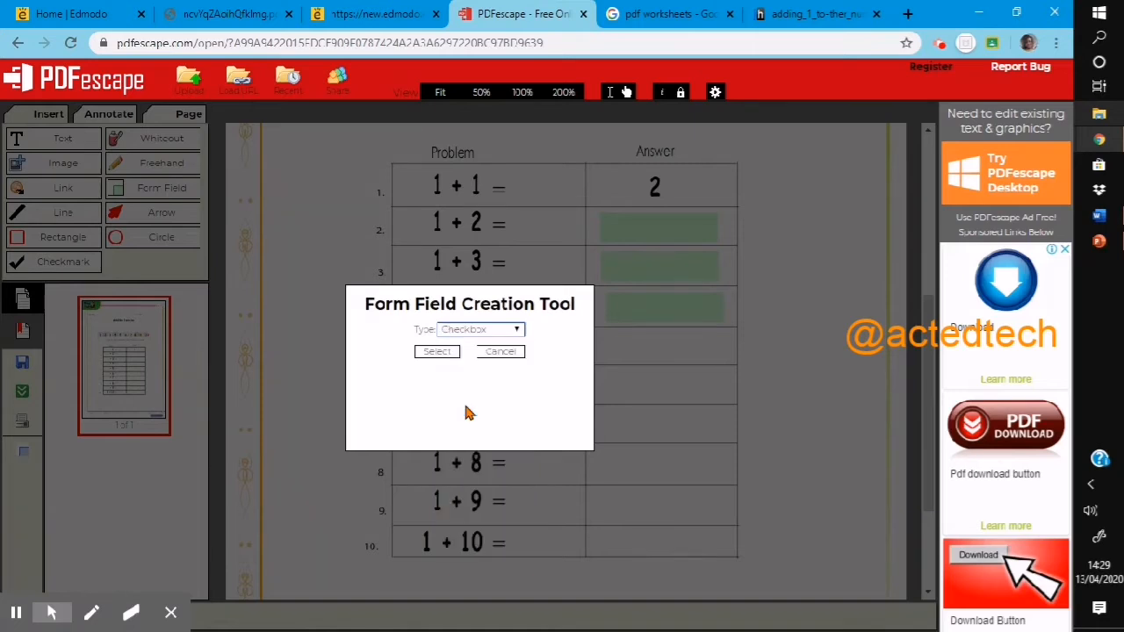
left_click(441, 356)
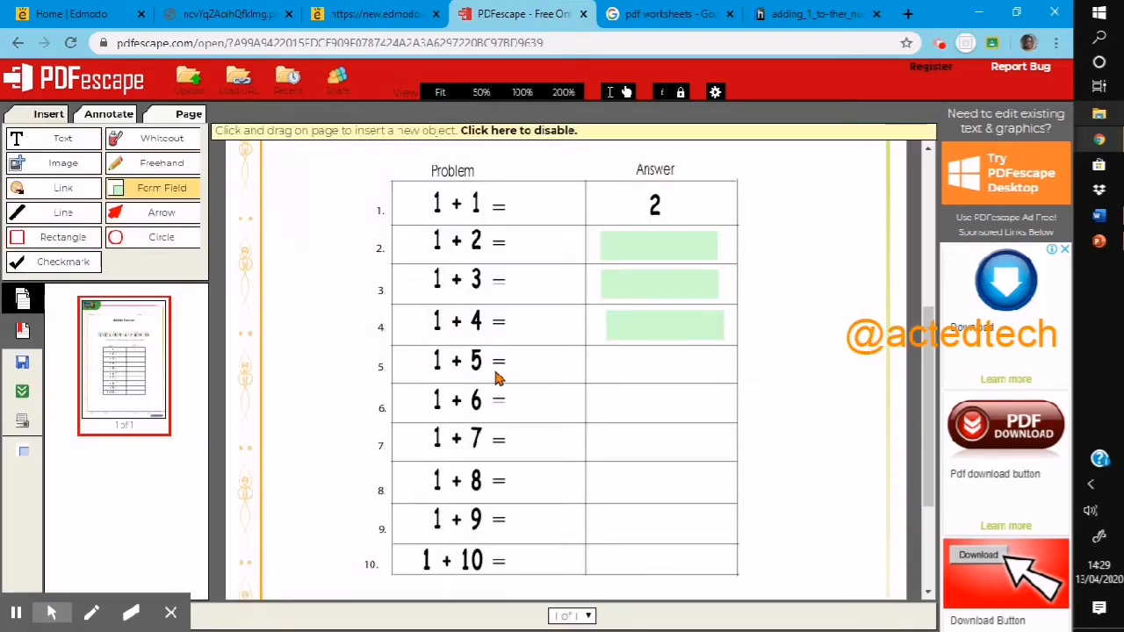
left_click(436, 382)
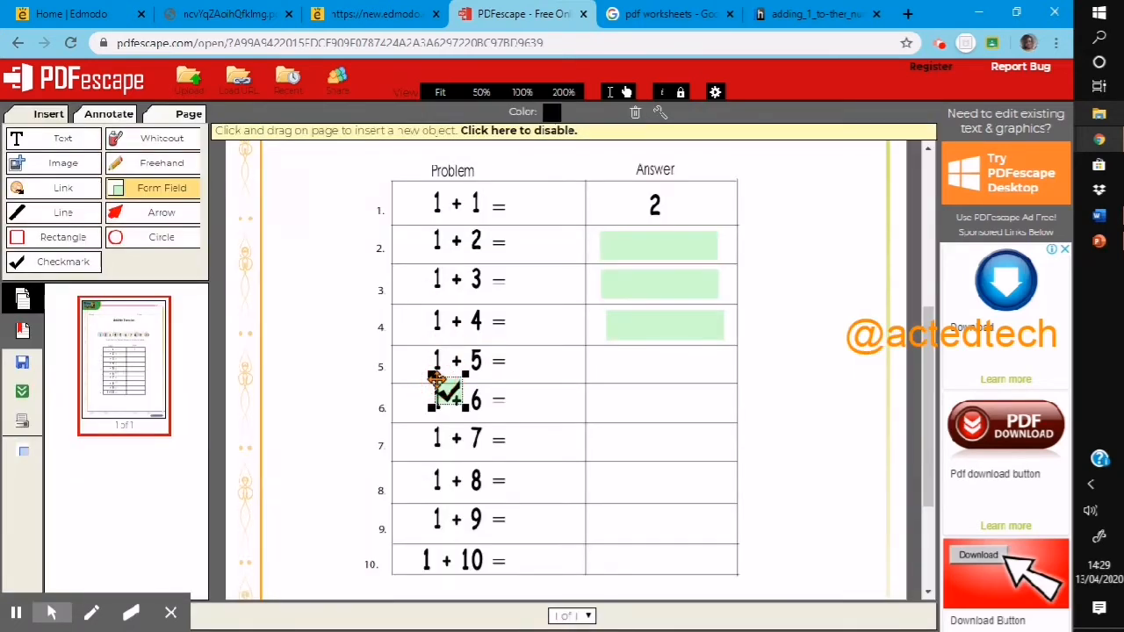
left_click(437, 384)
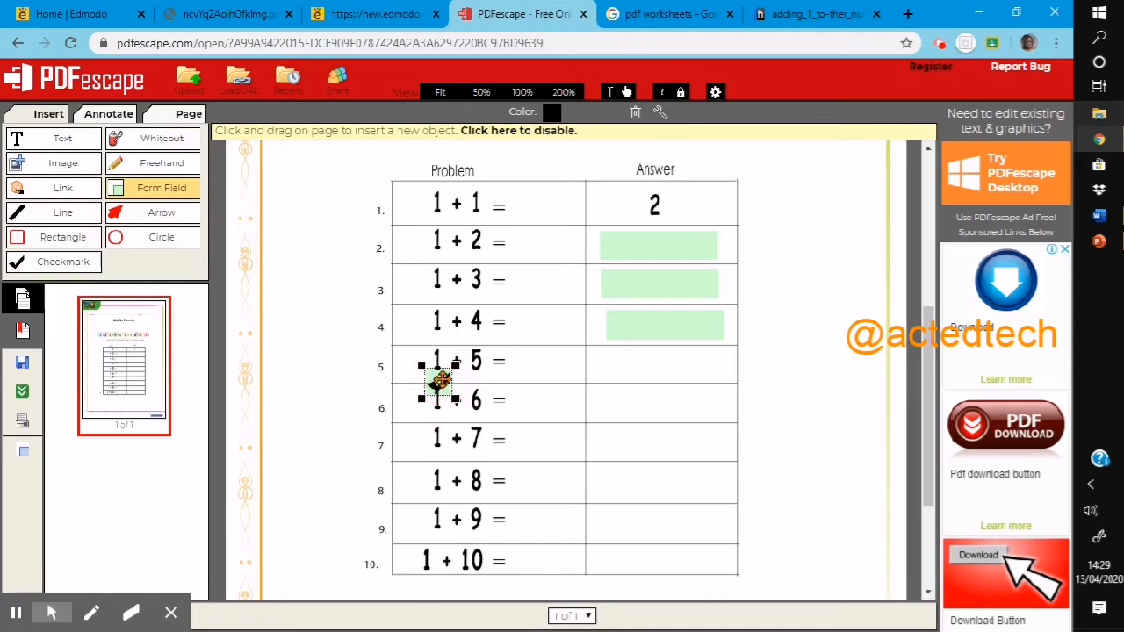
left_click_drag(455, 366, 439, 383)
Duplicate the small checkbox and place the copy beneath the 5 in question 5
right_click(439, 384)
left_click(462, 412)
left_click_drag(458, 379, 479, 356)
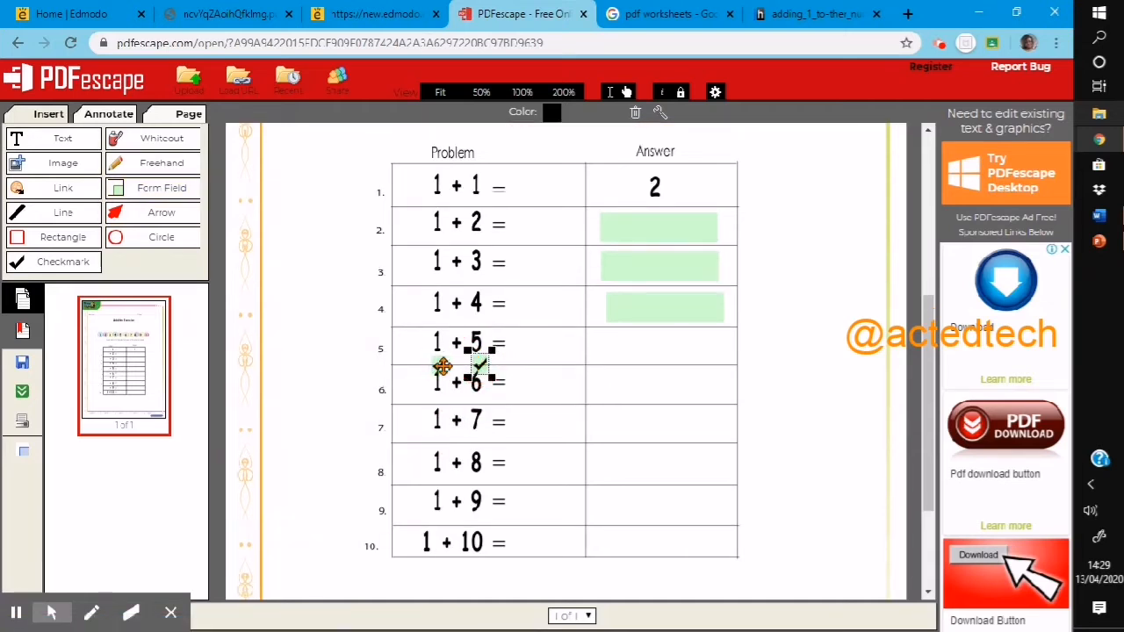
left_click(443, 367)
left_click_drag(484, 367, 484, 369)
Insert a Radio form field and place it near the far end of the answer cell for 1 + 5
left_click(163, 189)
left_click(513, 331)
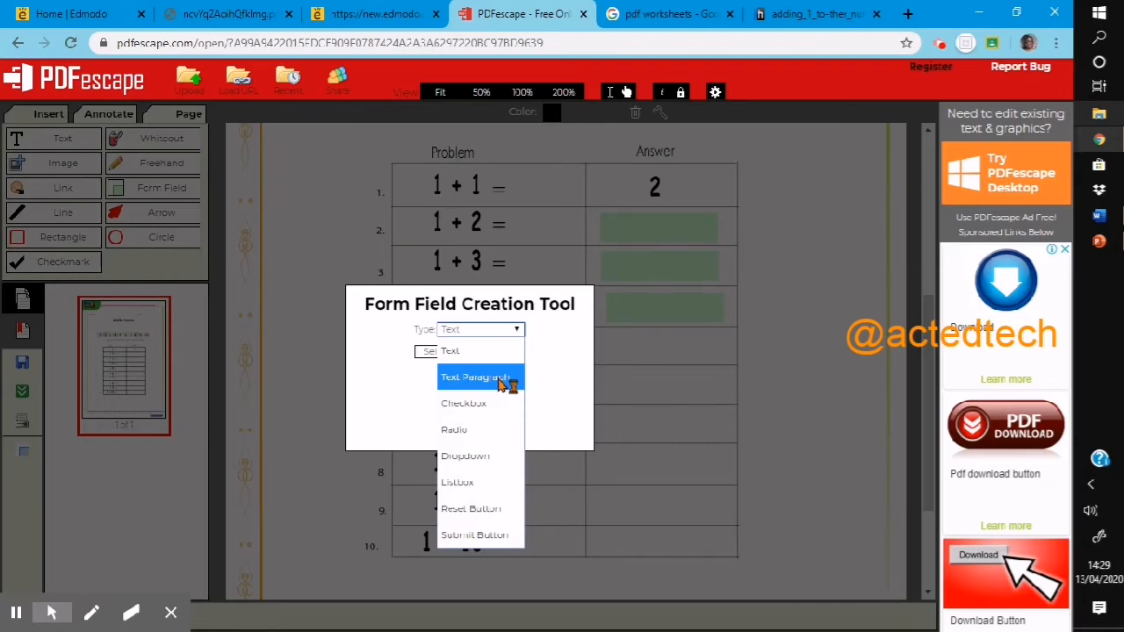
left_click(486, 432)
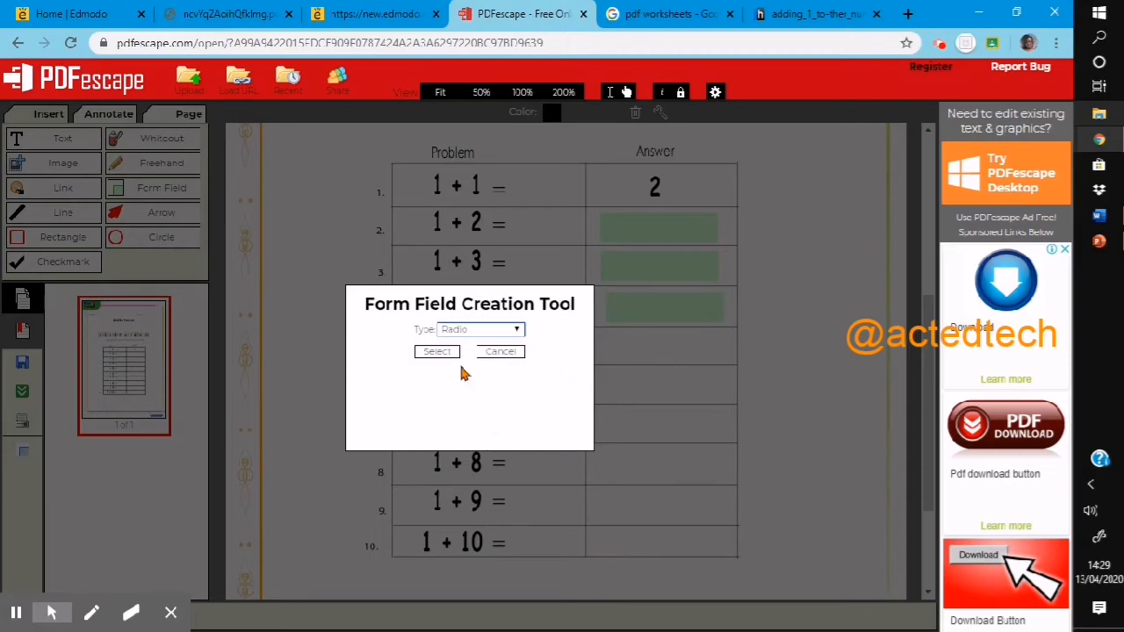
left_click(433, 353)
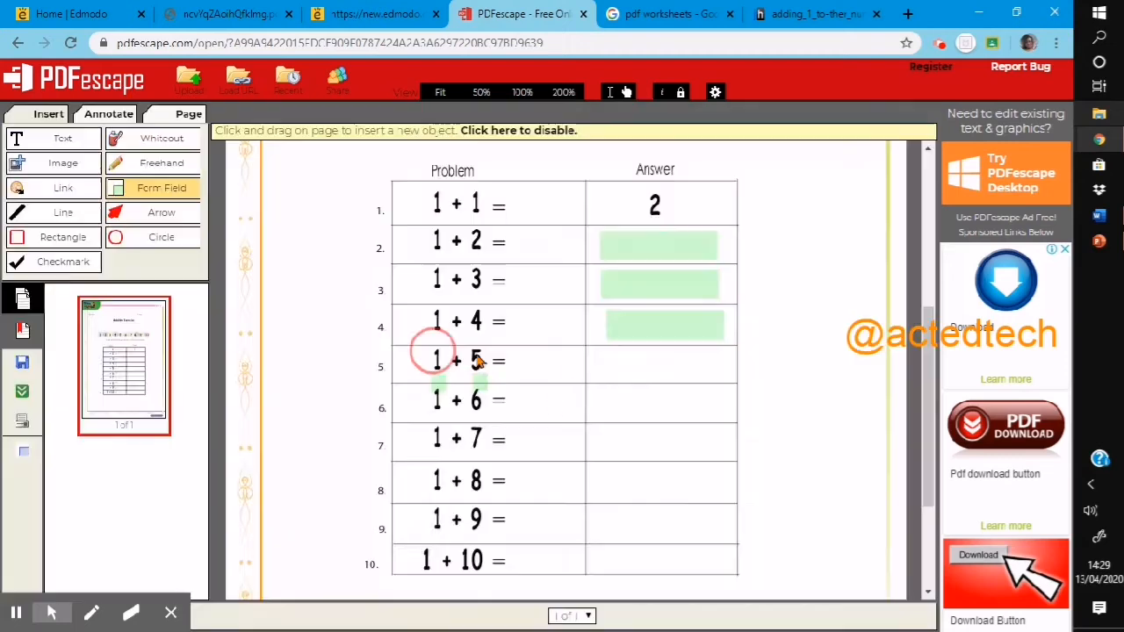
left_click(646, 378)
left_click_drag(658, 383, 712, 368)
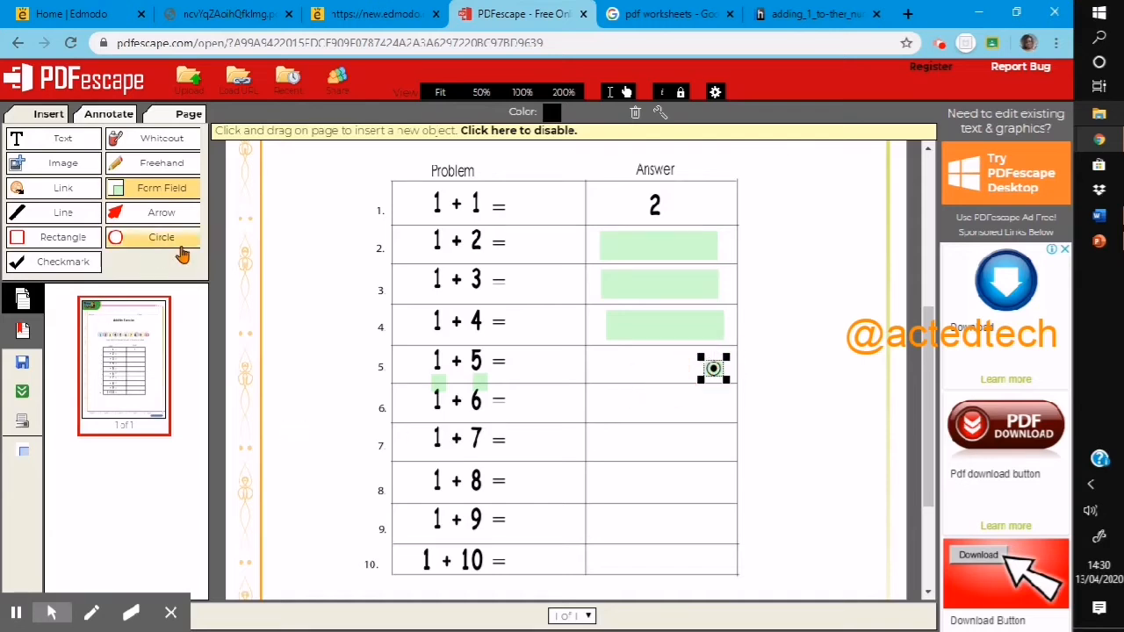
Insert a Dropdown form field for question 7 and fit it inside the answer cell beside 1 + 7
left_click(141, 190)
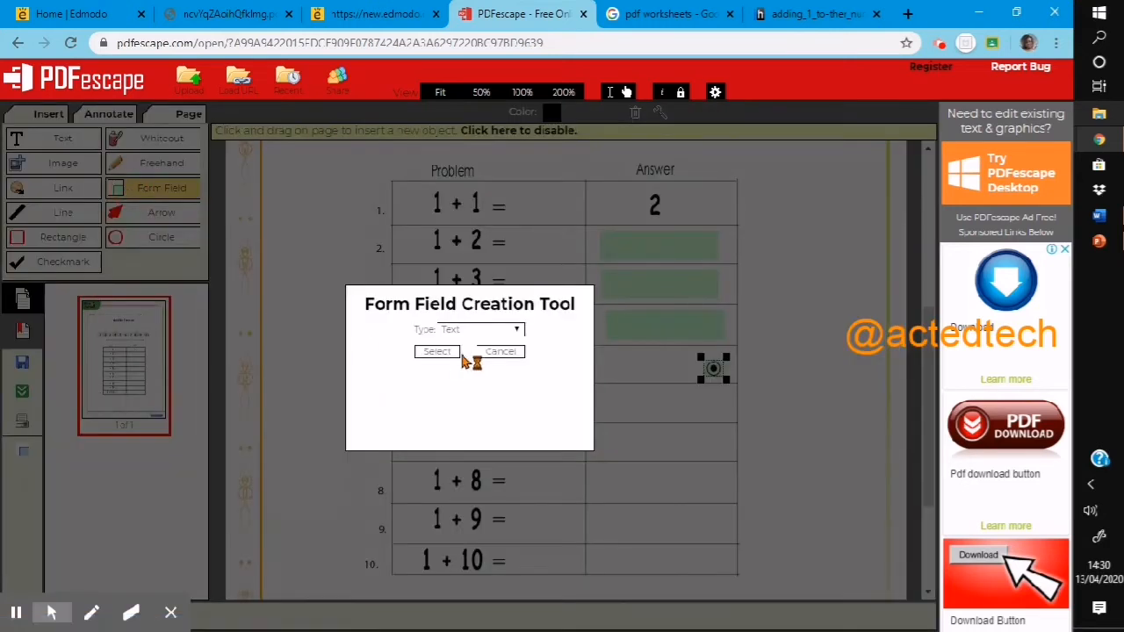
left_click(501, 332)
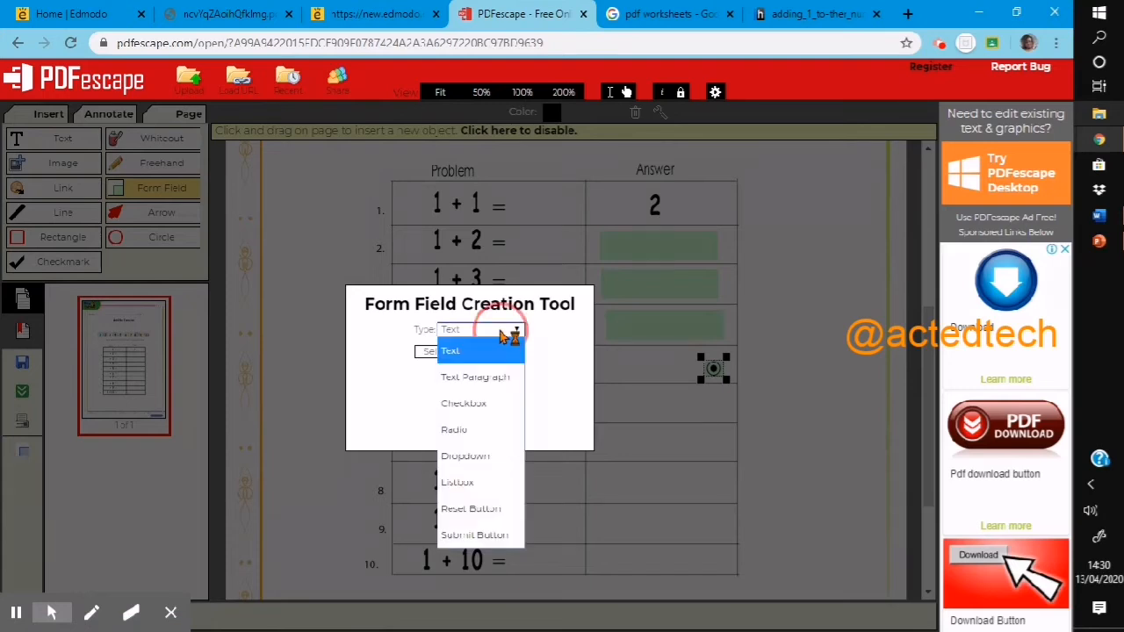
left_click(488, 457)
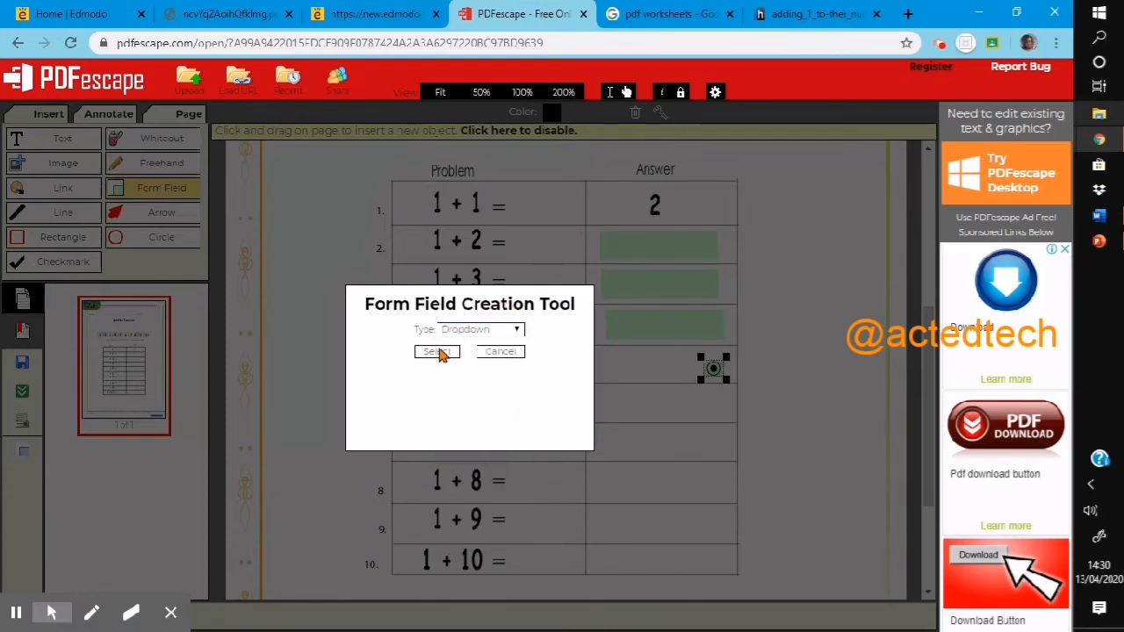
left_click(441, 353)
left_click(635, 422)
left_click_drag(682, 433, 645, 443)
left_click_drag(757, 419, 725, 429)
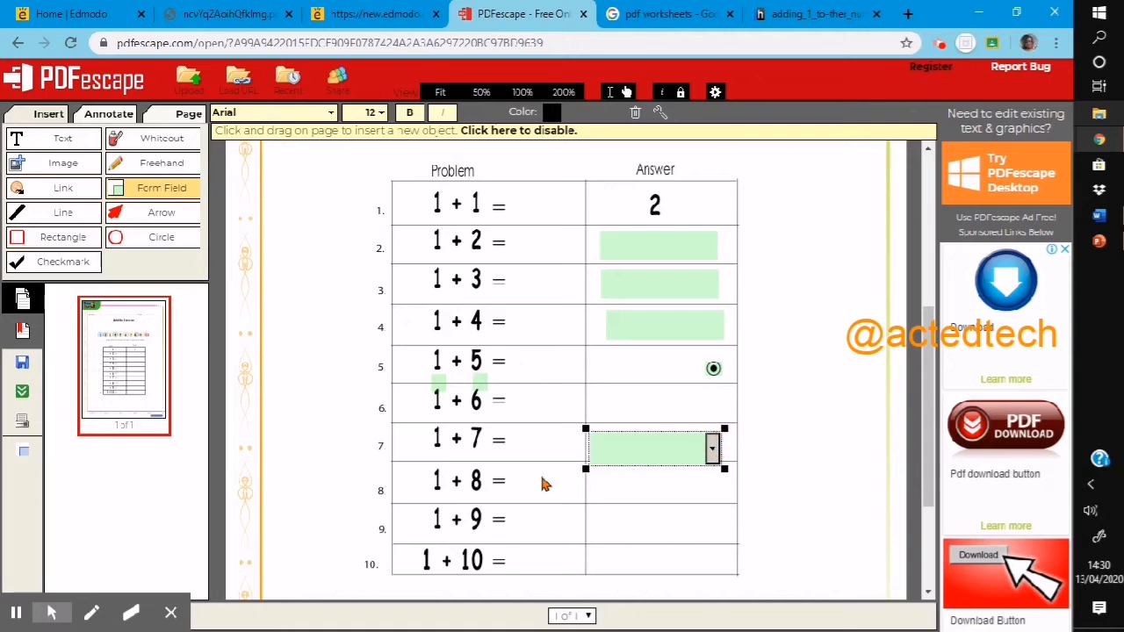
left_click_drag(614, 448, 624, 443)
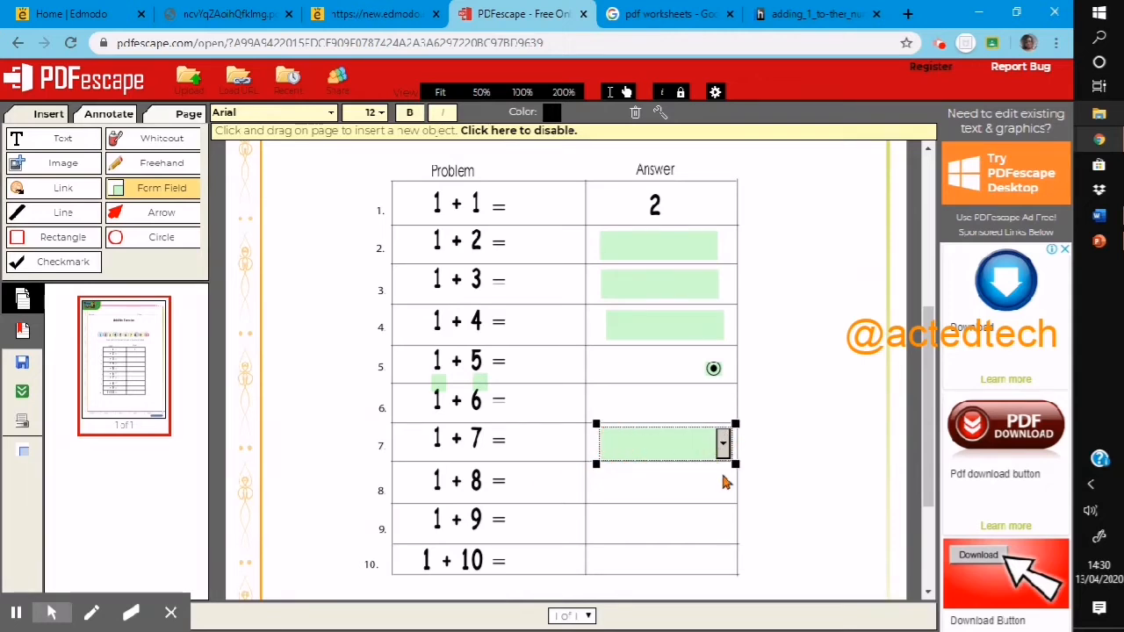
Add 7 as a field option in the properties of the dropdown for question 7
right_click(646, 450)
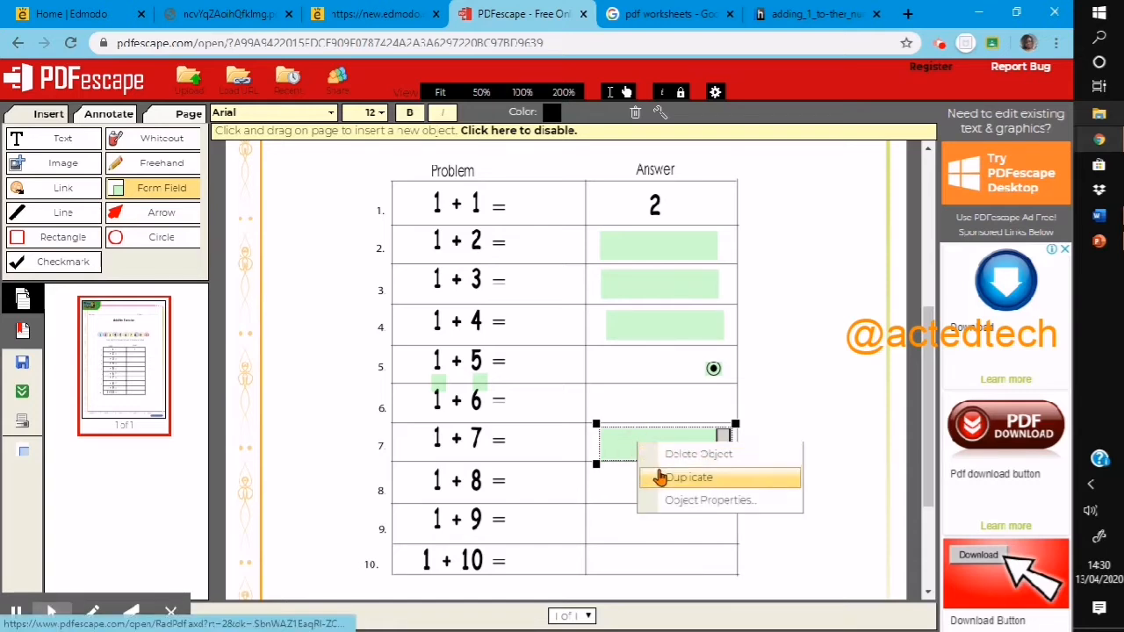
left_click(673, 502)
left_click(515, 377)
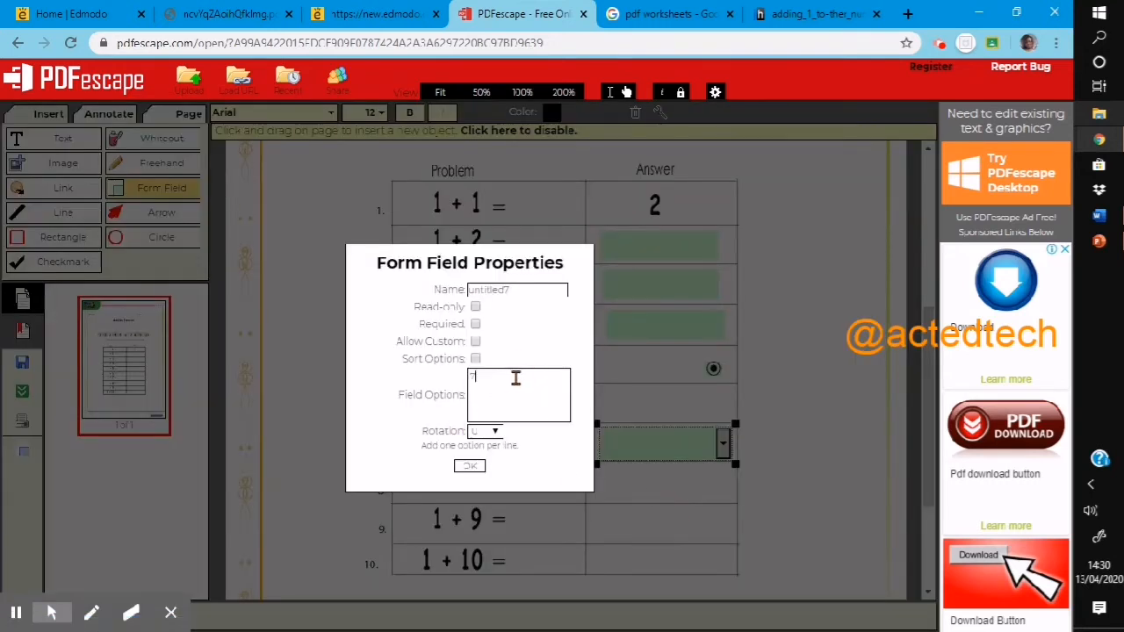
type("7")
key("Return")
left_click(470, 467)
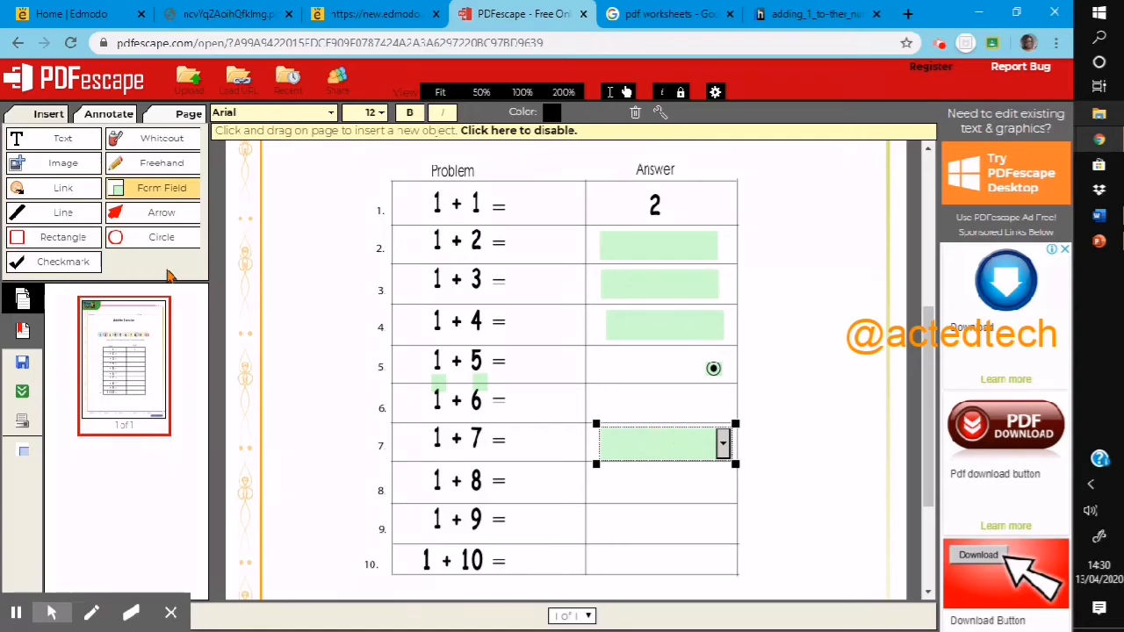
Insert a Listbox form field for question 8 and fit it inside the answer cell beside 1 + 8
left_click(161, 199)
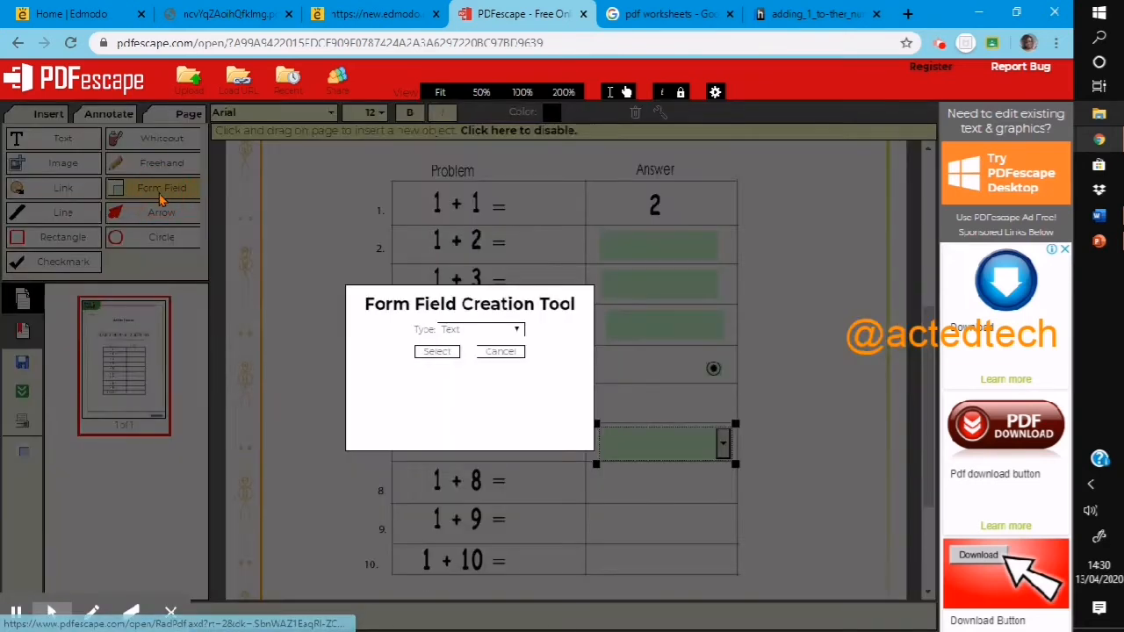
left_click(511, 329)
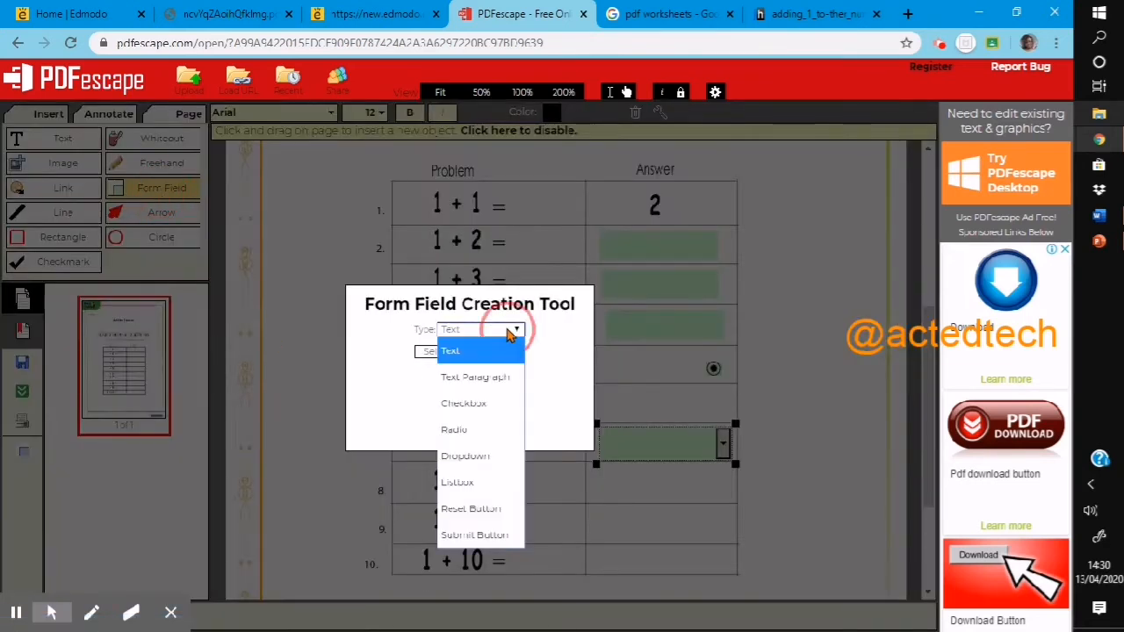
left_click(478, 483)
left_click(431, 352)
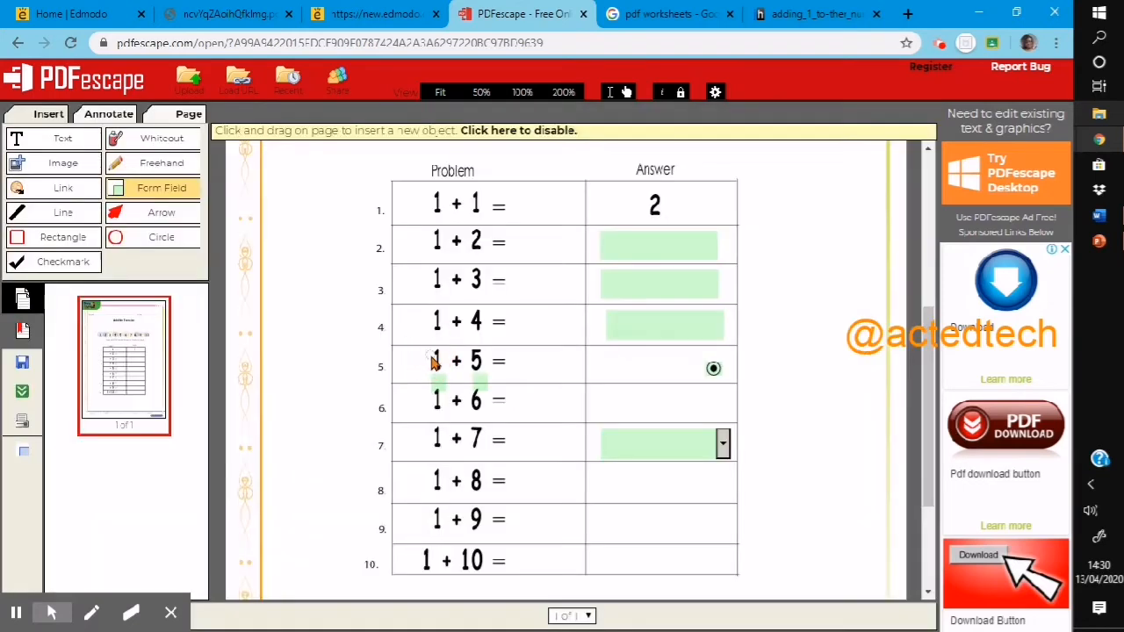
left_click(644, 481)
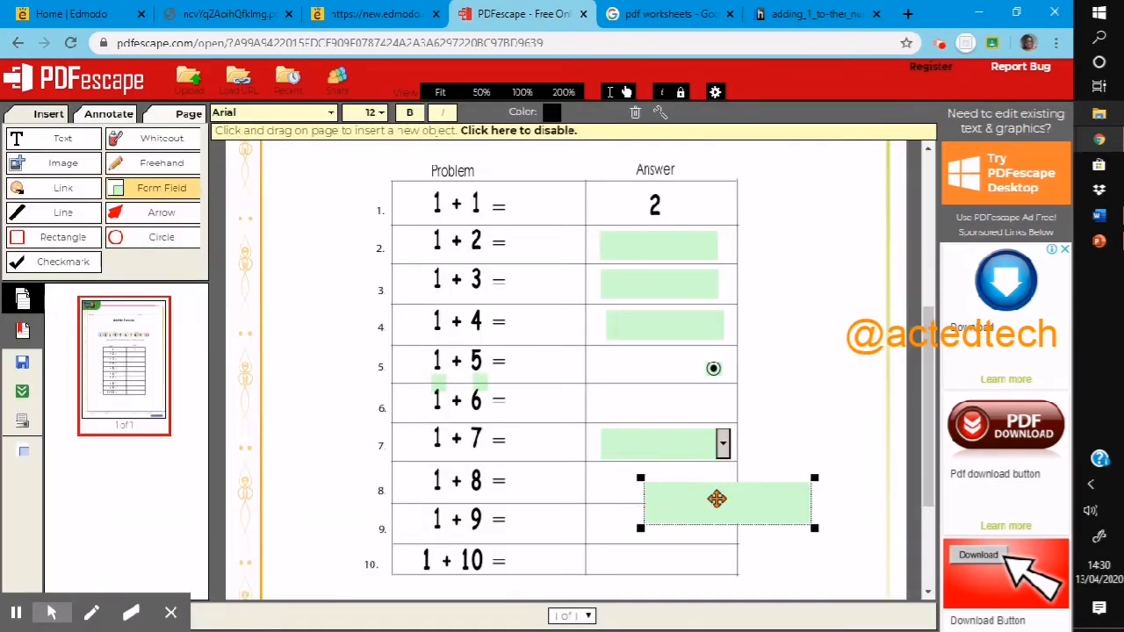
left_click_drag(721, 505, 667, 489)
left_click_drag(764, 463, 732, 473)
left_click_drag(673, 493, 683, 482)
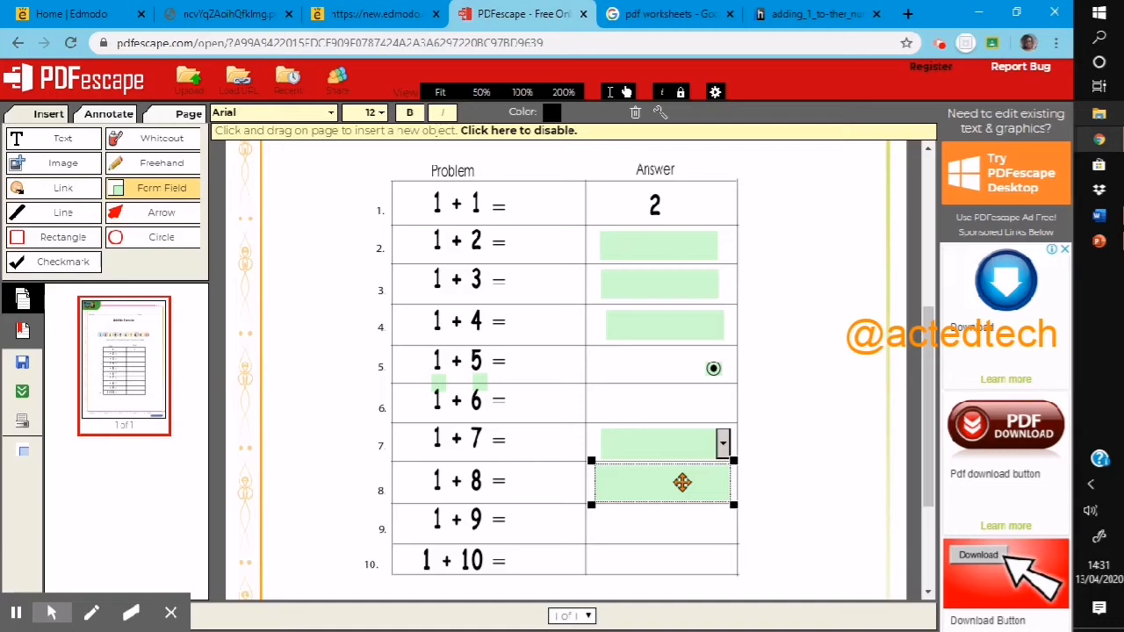
Set the field options of the question 8 listbox to 4, 9 and 10, one per line
right_click(683, 482)
left_click(708, 543)
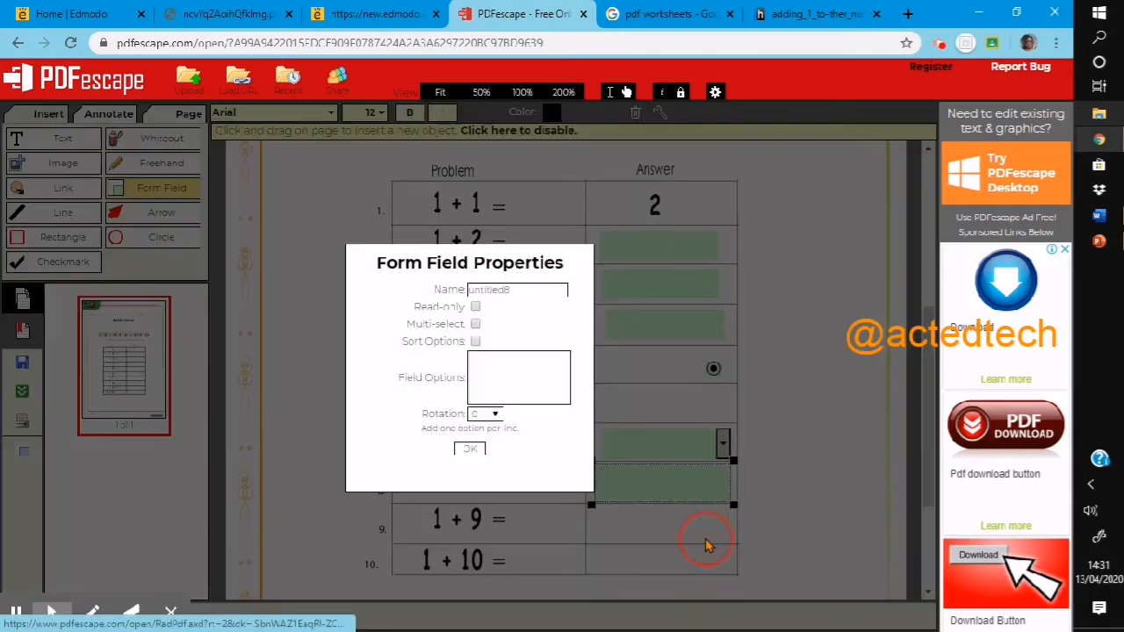
left_click(486, 367)
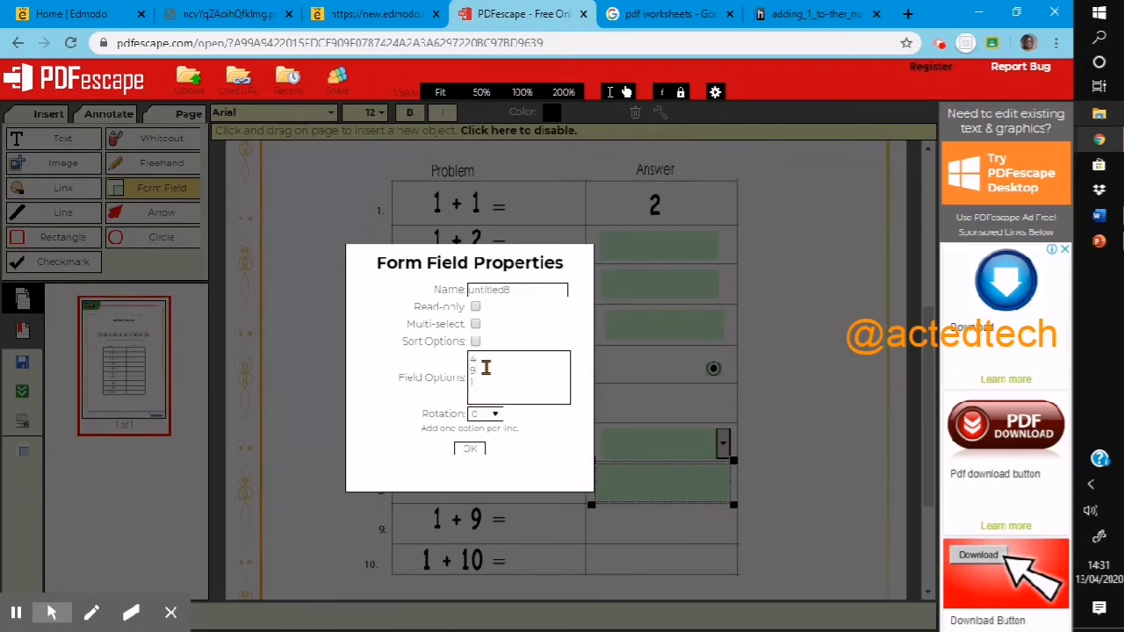
left_click(469, 449)
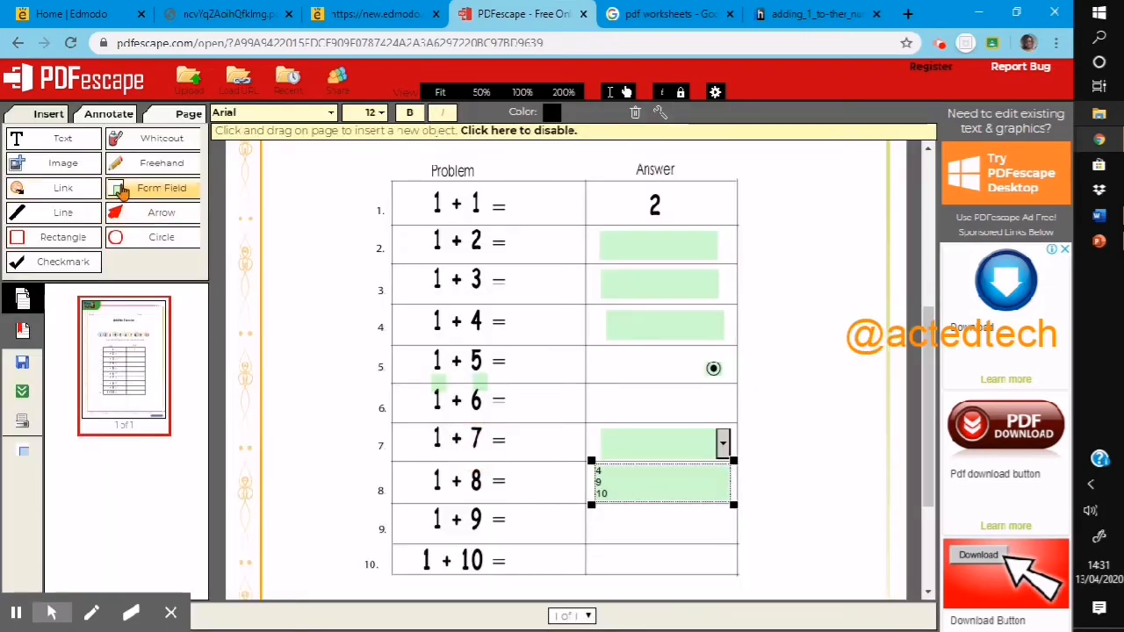
left_click(146, 188)
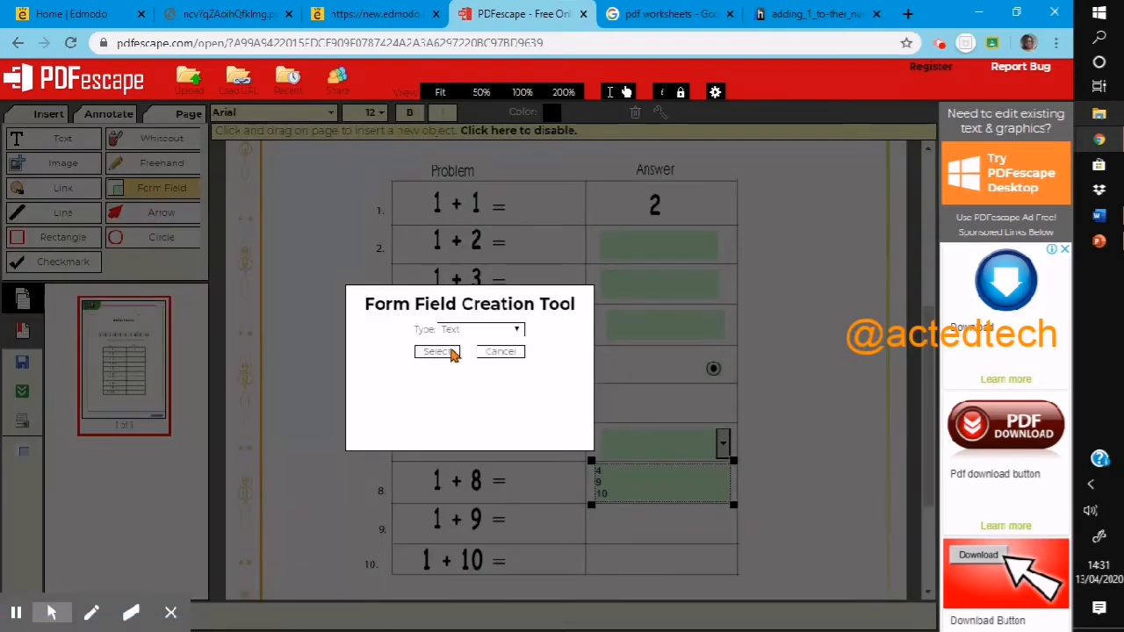
left_click(484, 332)
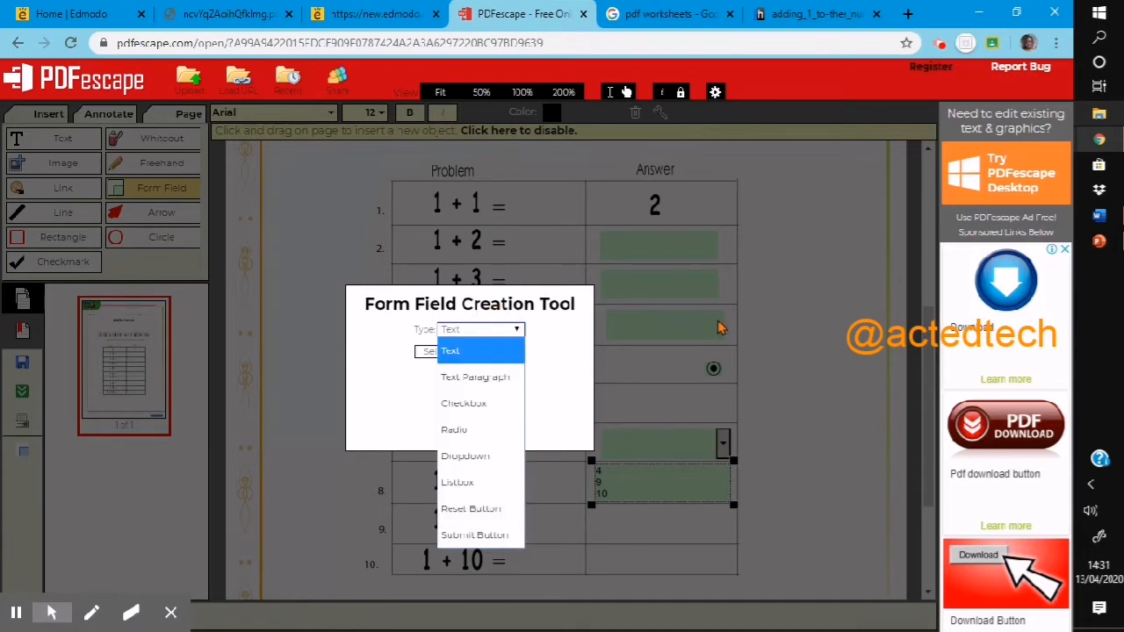
left_click(488, 337)
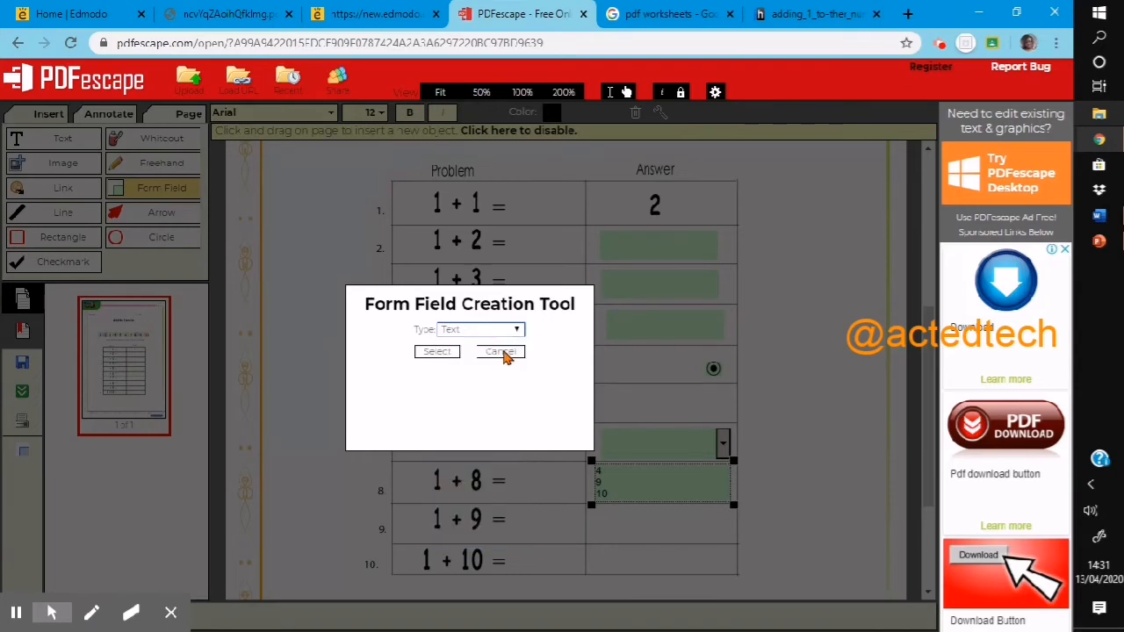
left_click(505, 354)
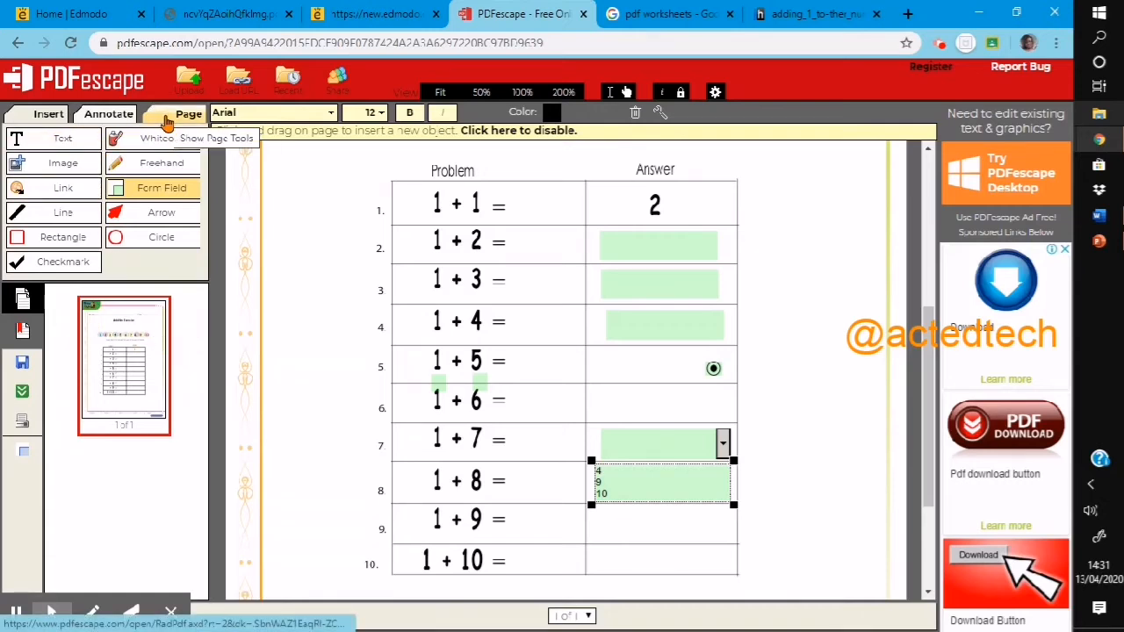
Save the document and append the file adding-zero-to-other-numbers-worksheet.pdf to the worksheet
left_click(169, 116)
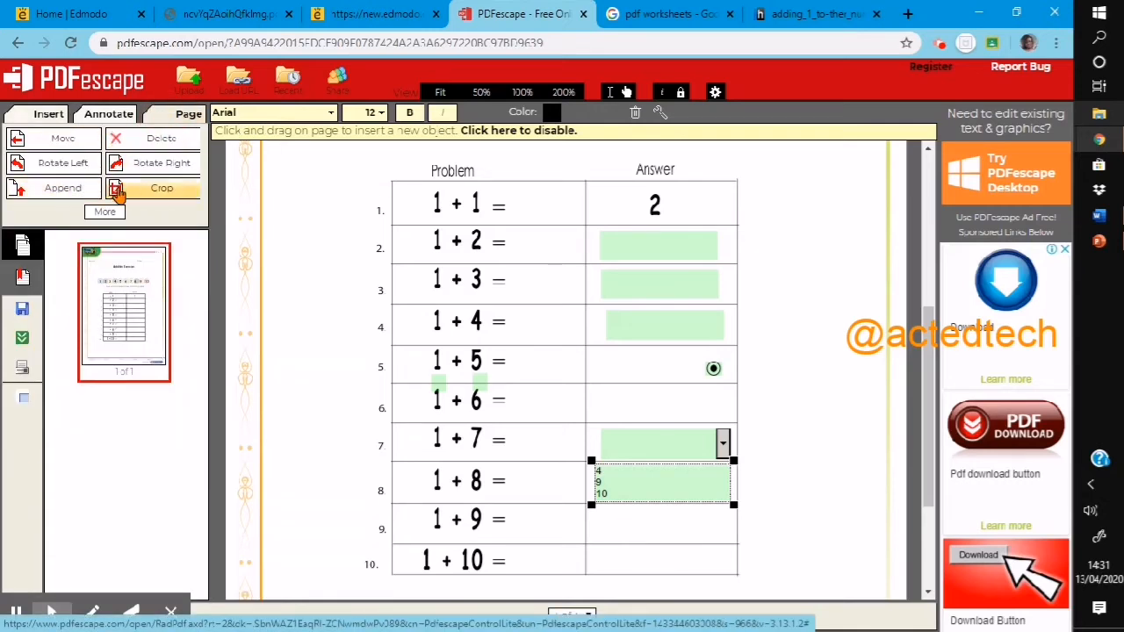
left_click(58, 192)
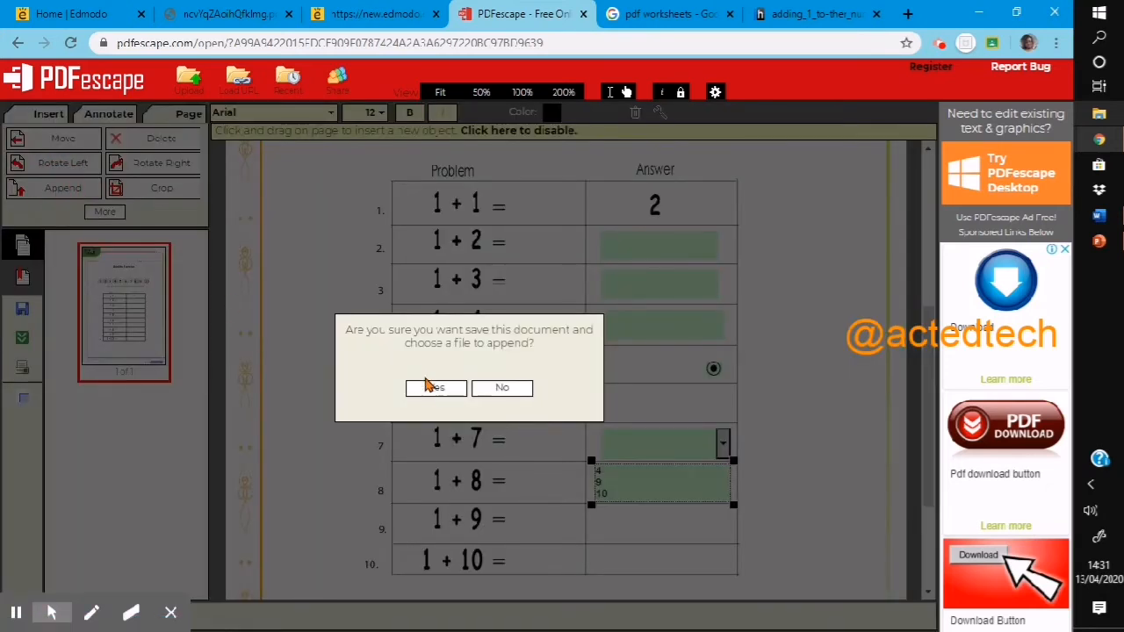
left_click(438, 389)
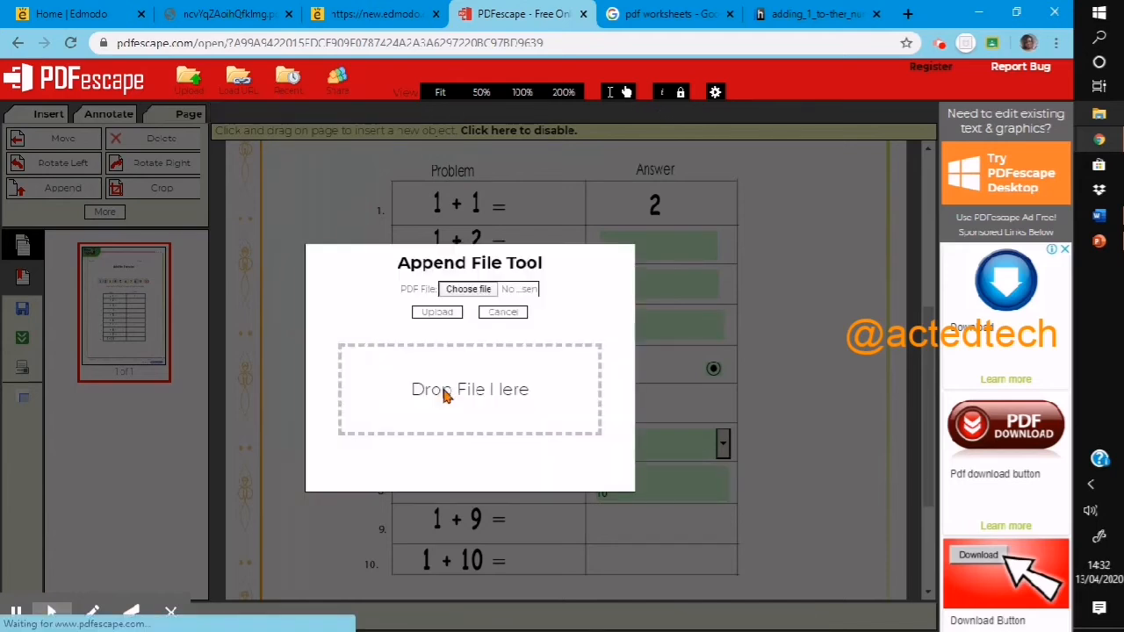
left_click(507, 296)
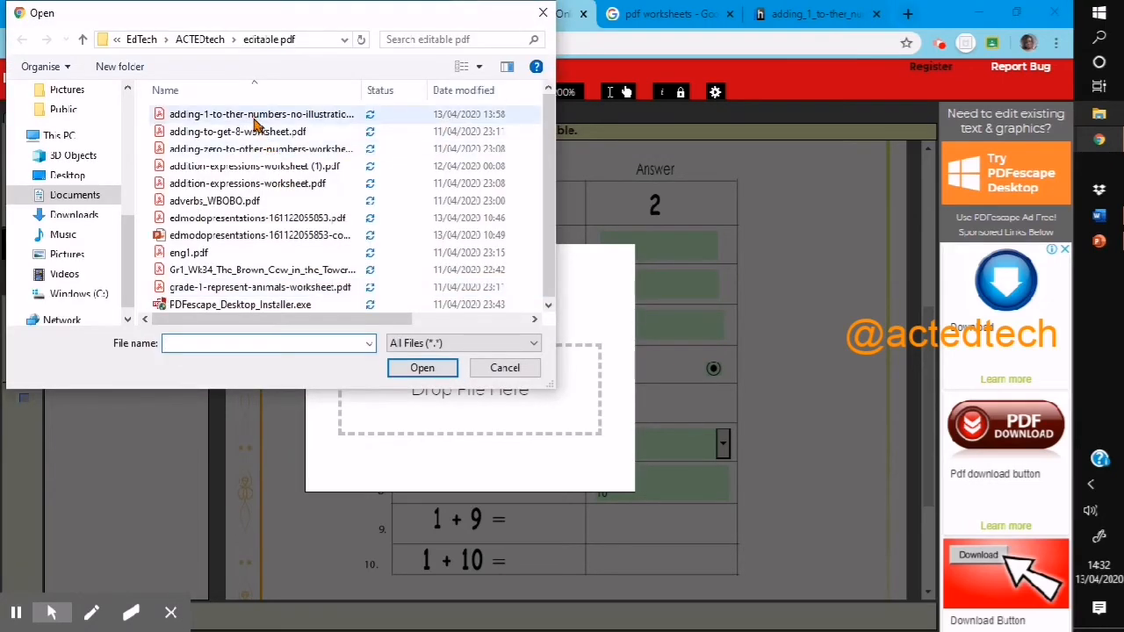
left_click(260, 149)
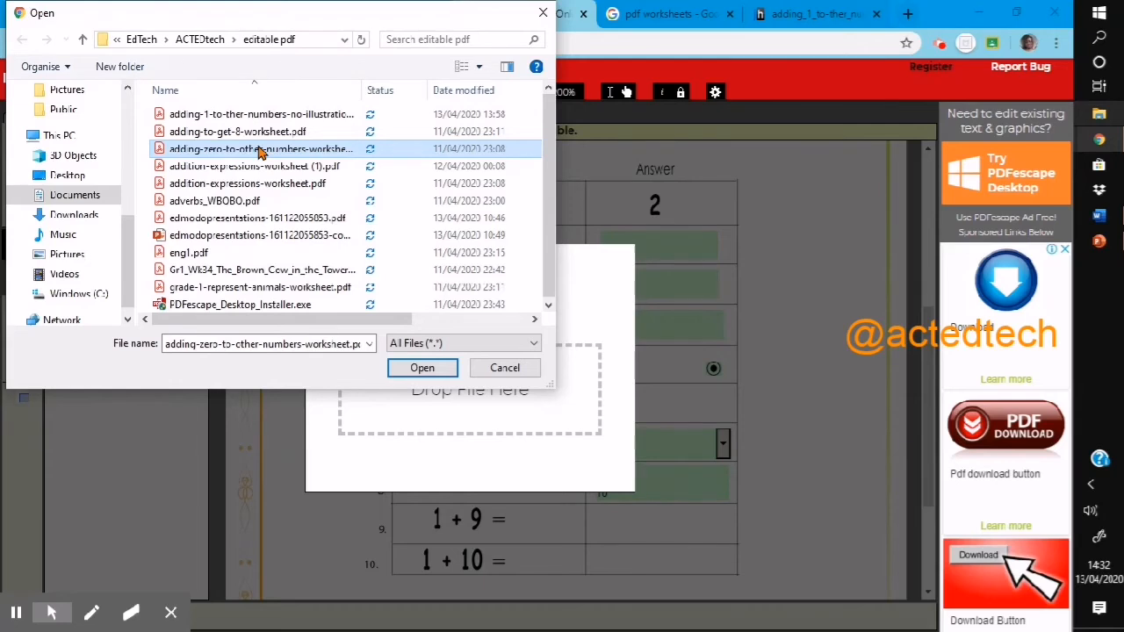
left_click(414, 371)
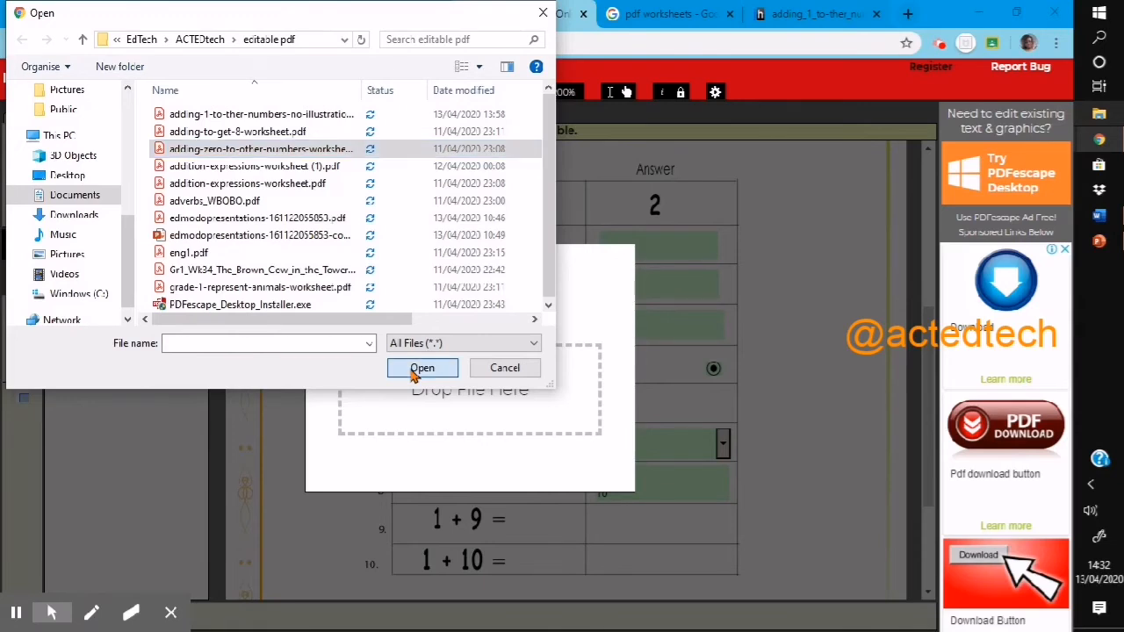
left_click(438, 313)
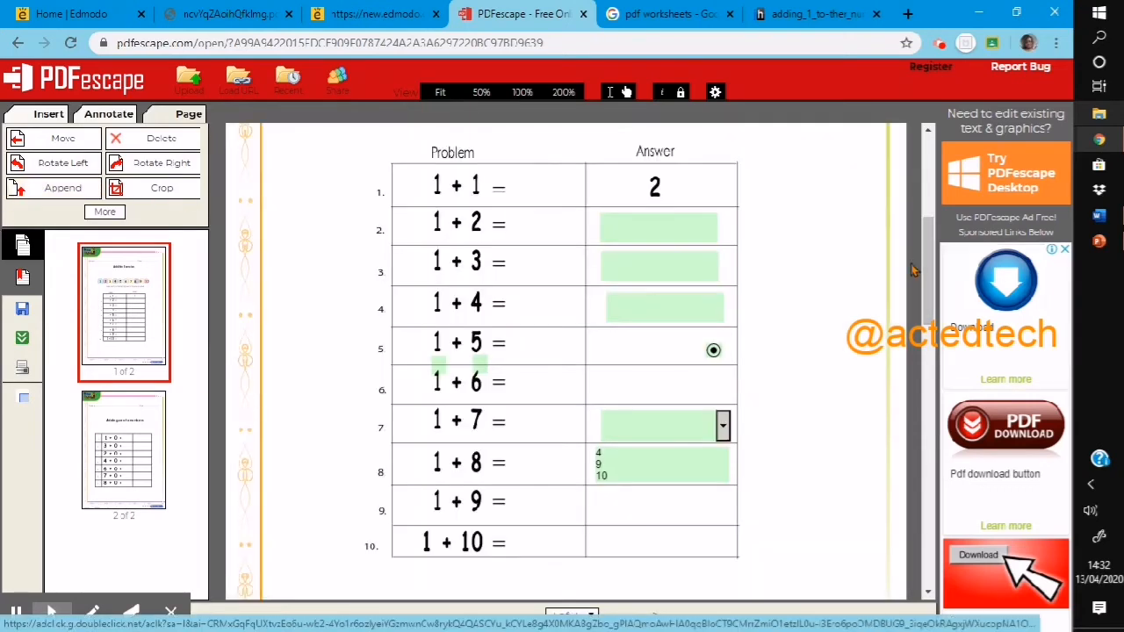
Append the file adding-to-get-8-worksheet.pdf to the end of the document
left_click_drag(928, 267, 929, 496)
left_click(56, 192)
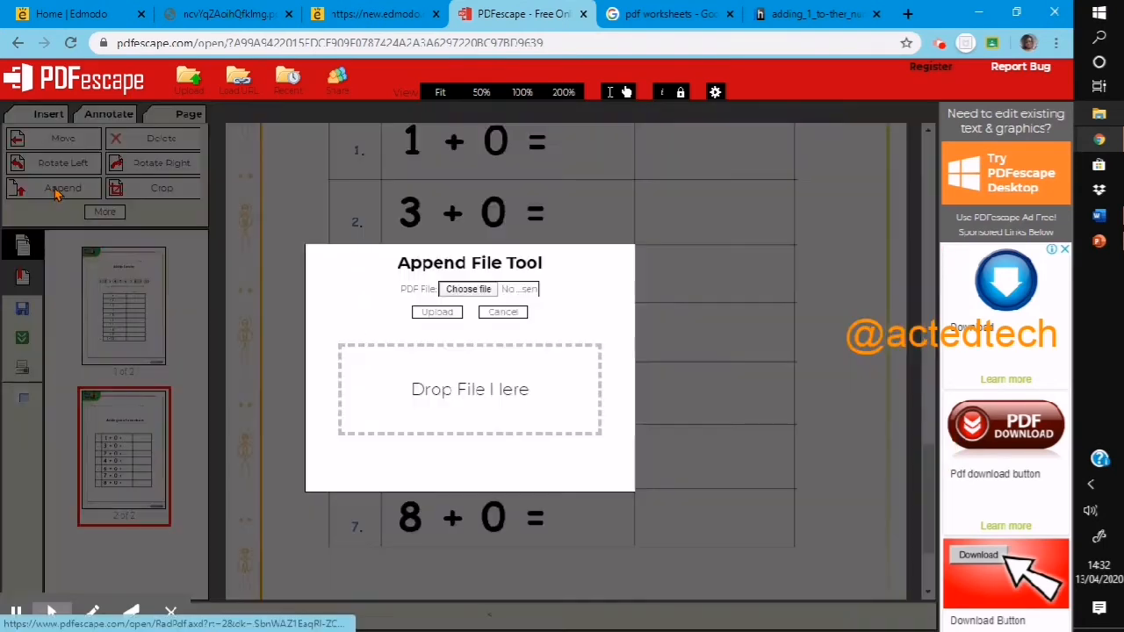
left_click(512, 297)
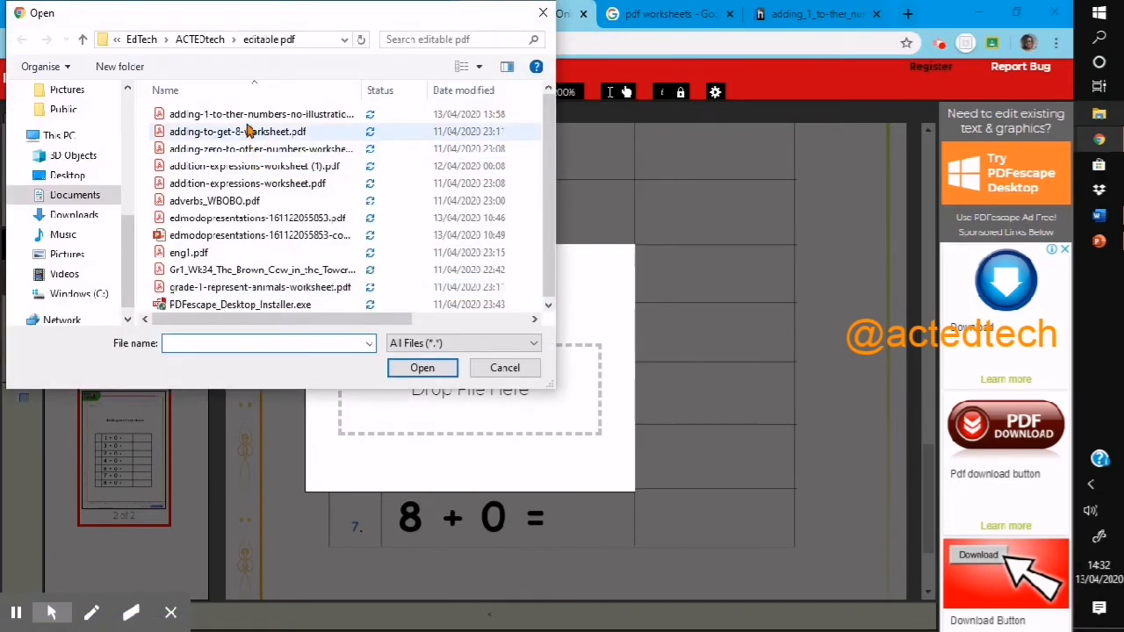
left_click(250, 132)
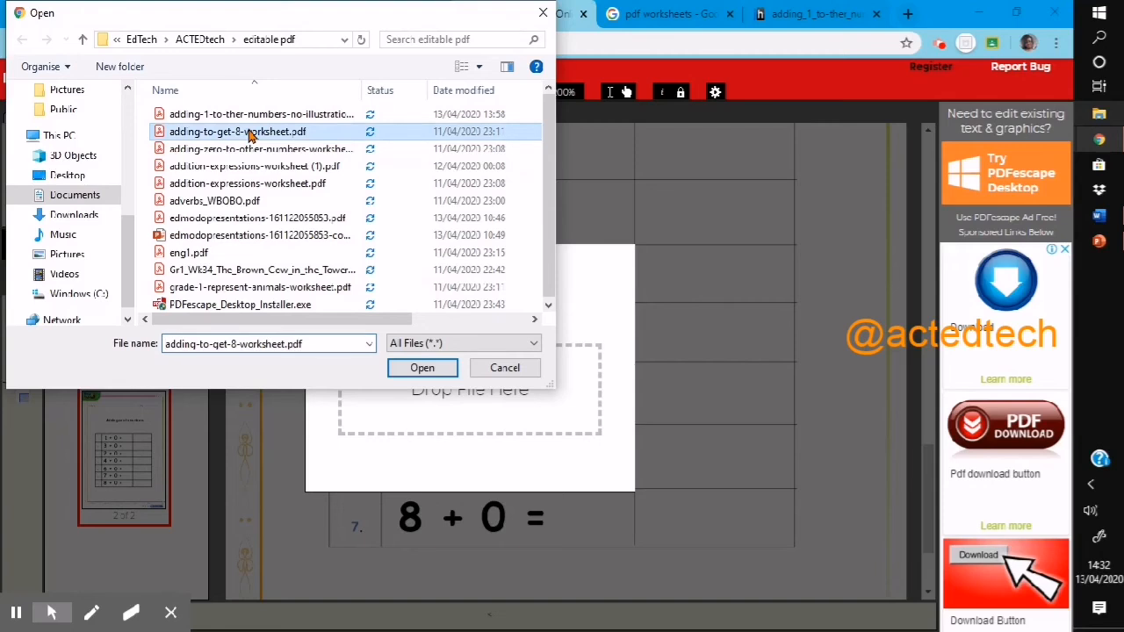
left_click(421, 369)
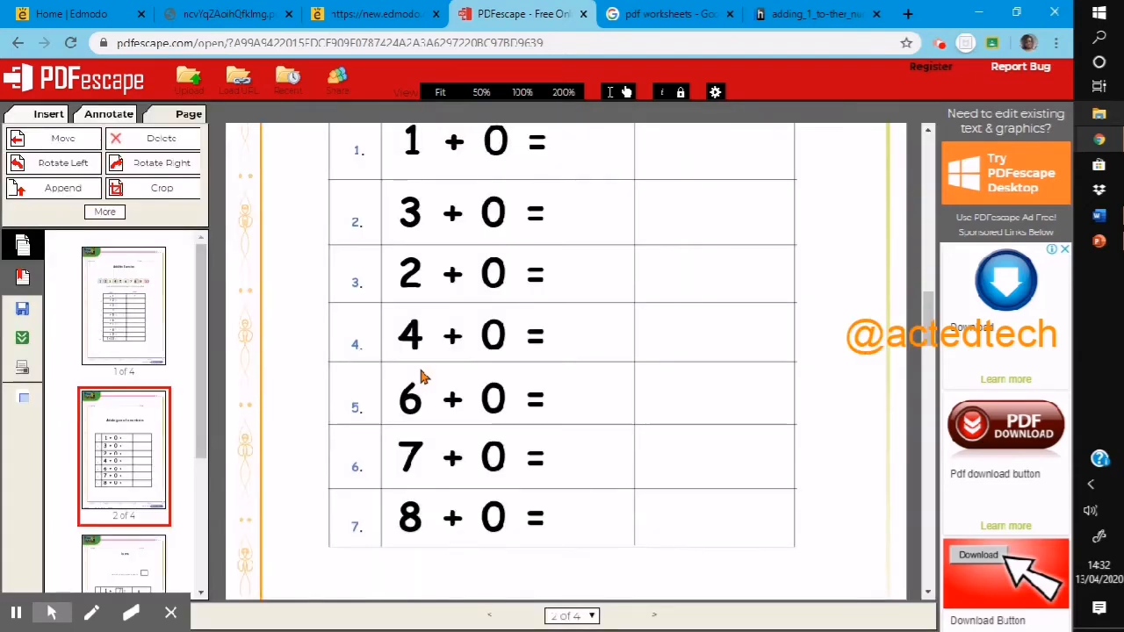
Delete page 4, the Sums page with the answers filled in, from the end of the document
left_click_drag(929, 334, 929, 175)
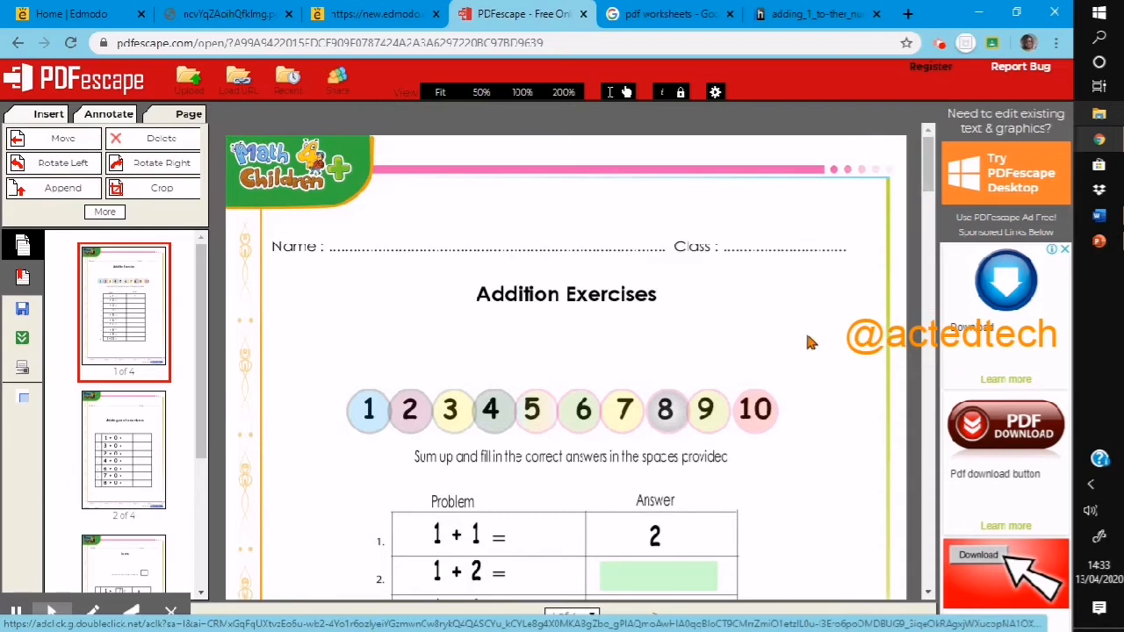
left_click_drag(929, 193, 902, 165)
left_click_drag(202, 338, 206, 503)
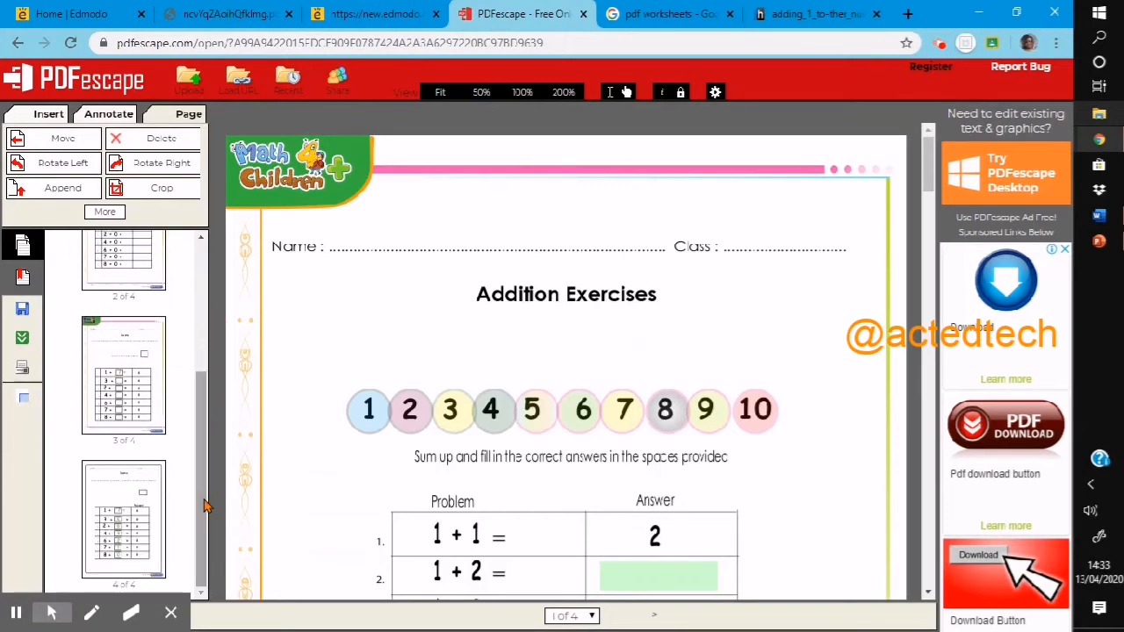
left_click(136, 507)
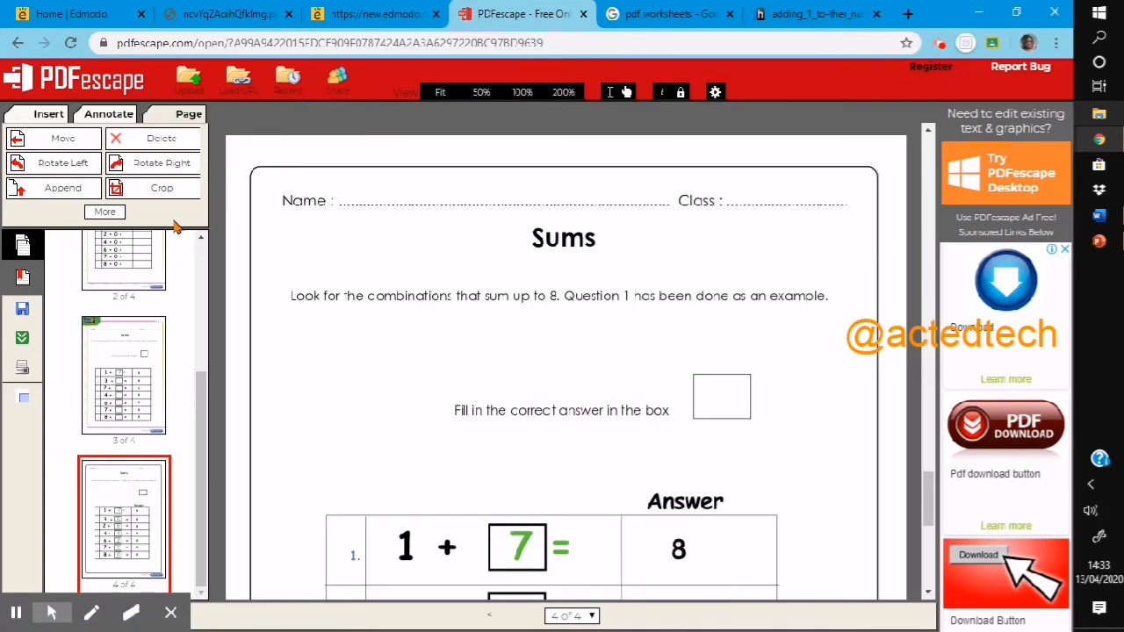
left_click(139, 143)
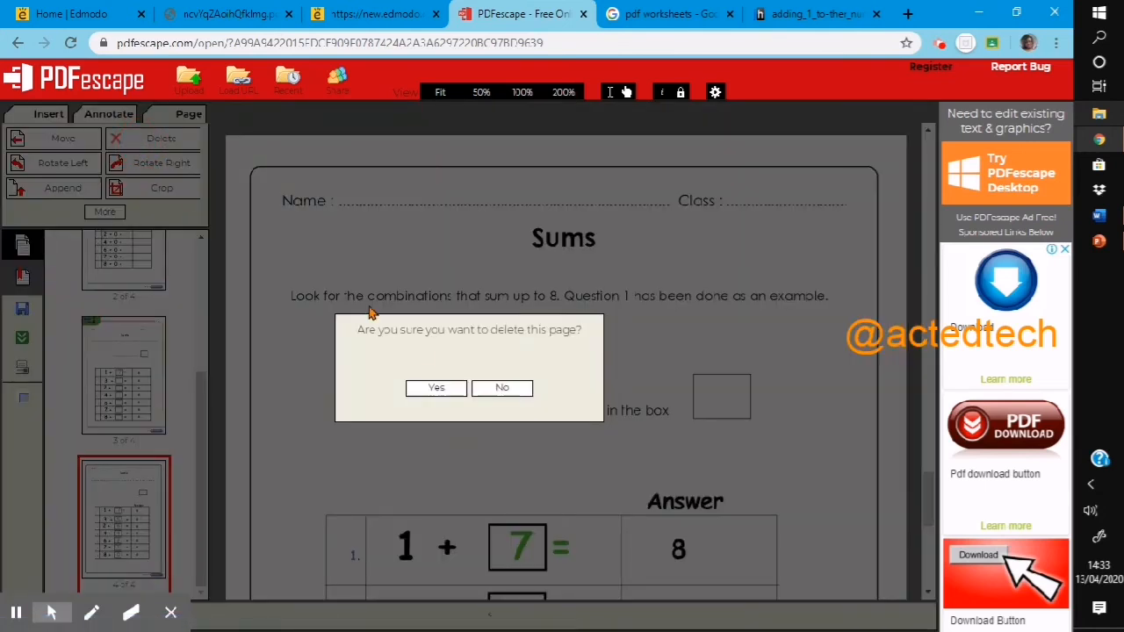
left_click(432, 387)
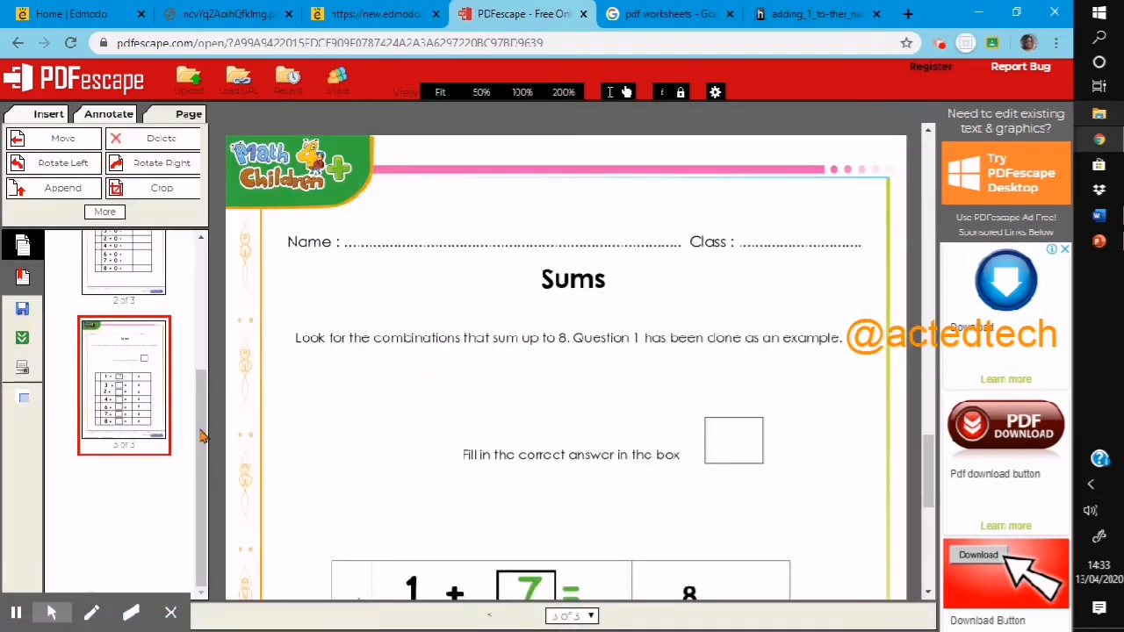
Review the three remaining worksheet pages, including the Sums exercise and the Adding zero to numbers exercise
left_click_drag(205, 435, 201, 346)
left_click(138, 399)
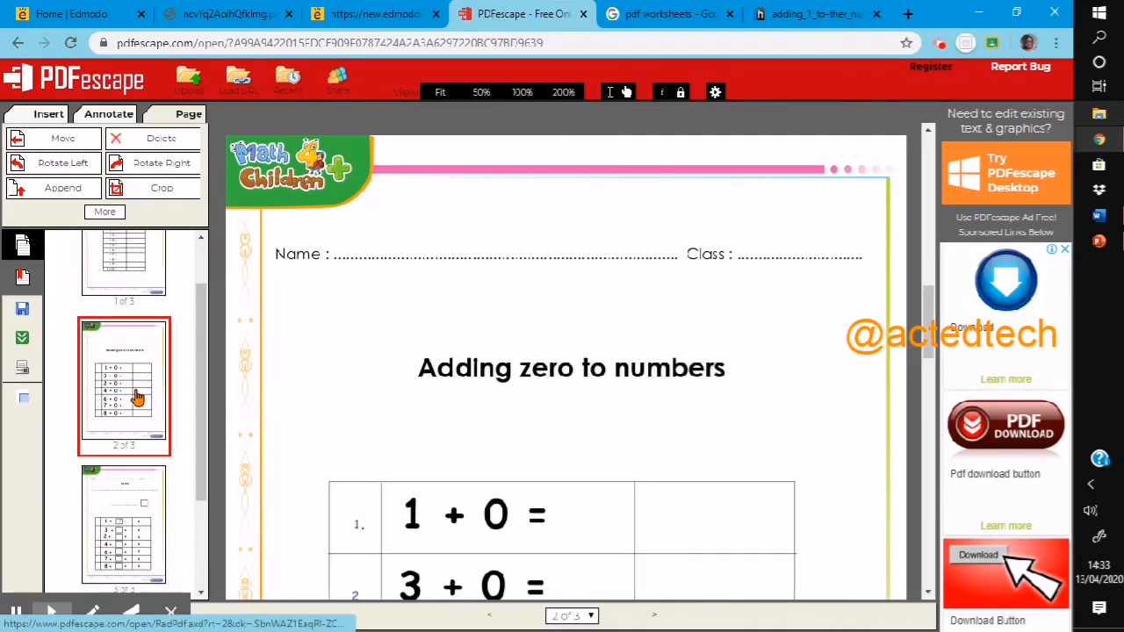
left_click(131, 275)
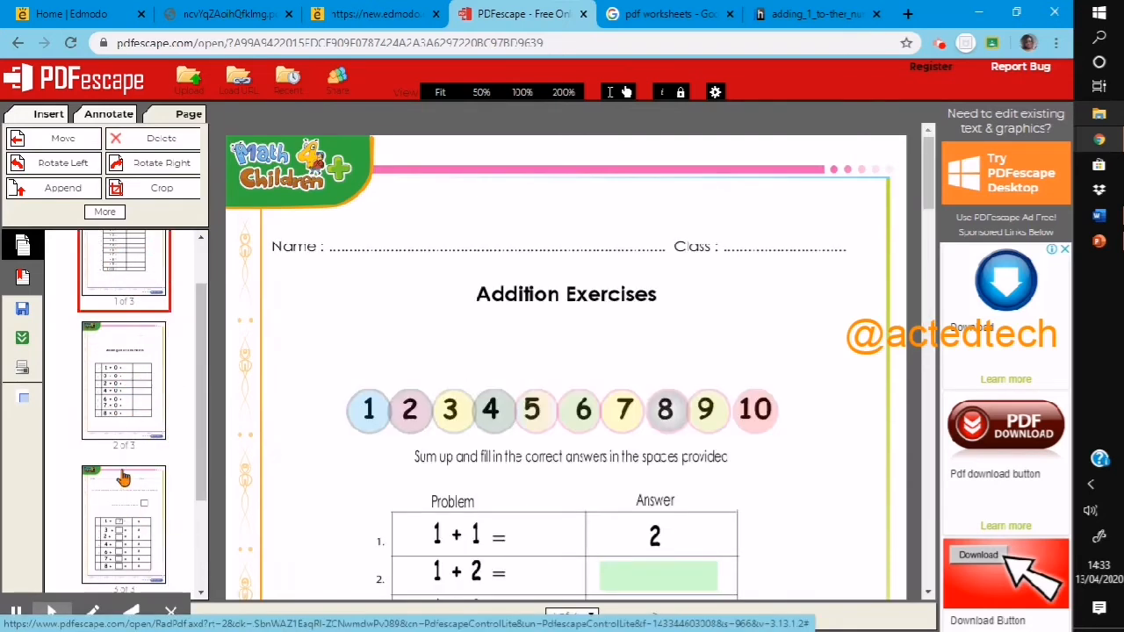
left_click(125, 515)
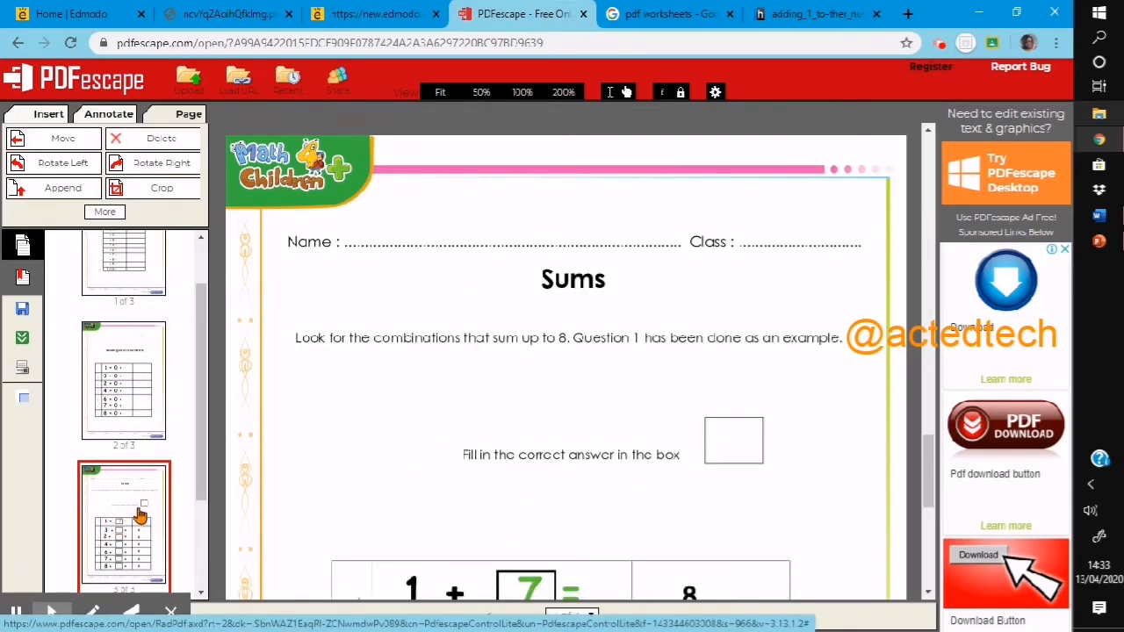
left_click(206, 474)
left_click_drag(207, 475, 208, 557)
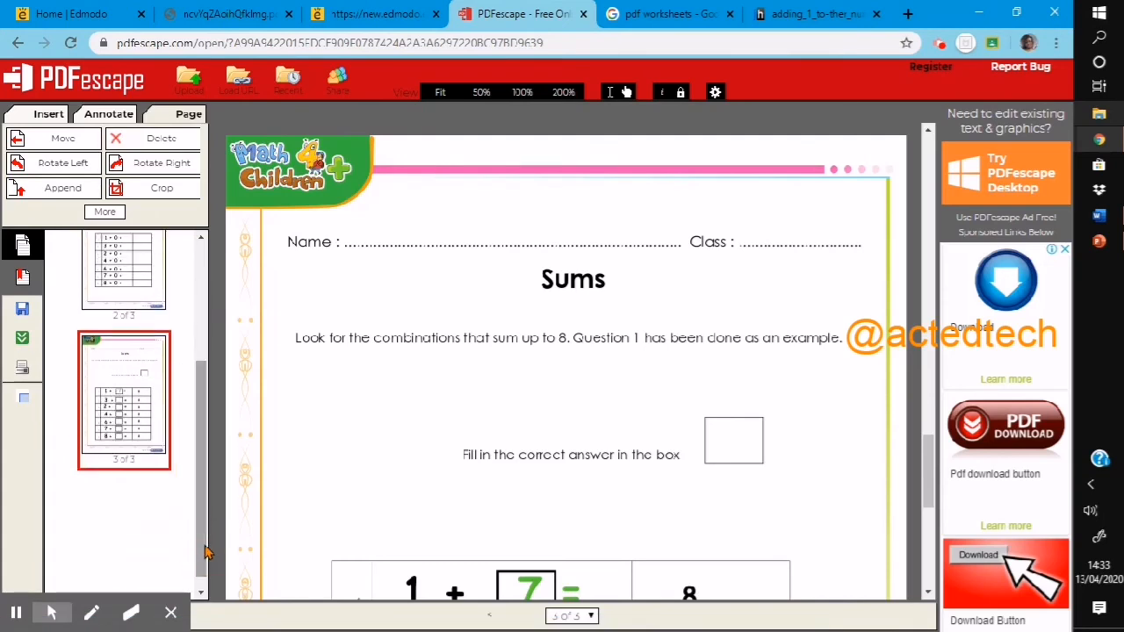
left_click_drag(928, 474, 934, 502)
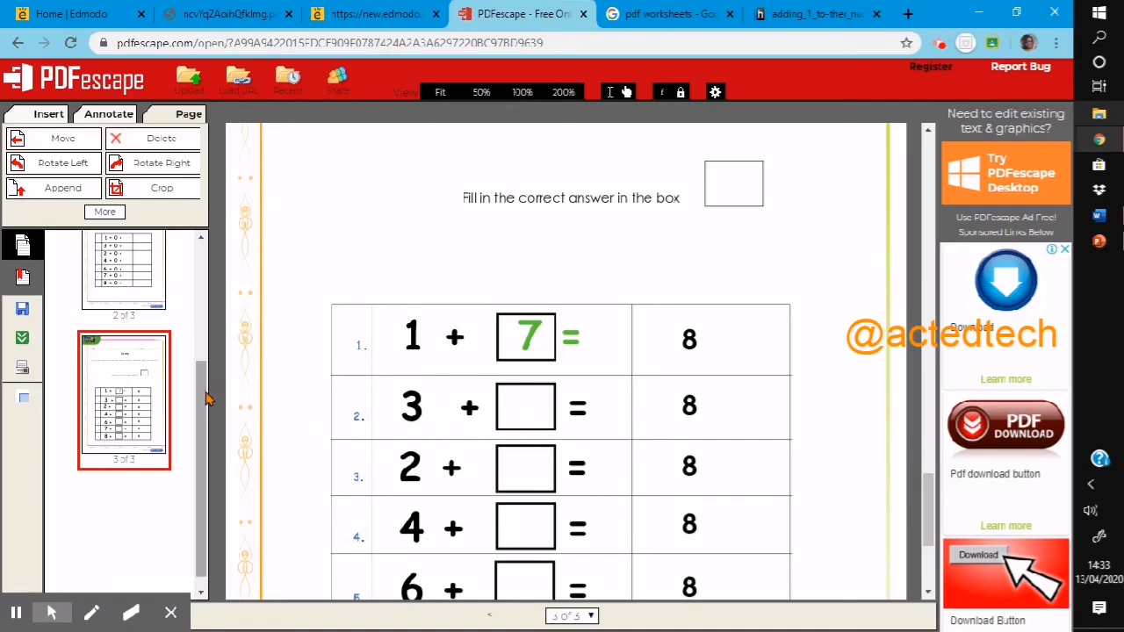
left_click_drag(198, 393, 186, 272)
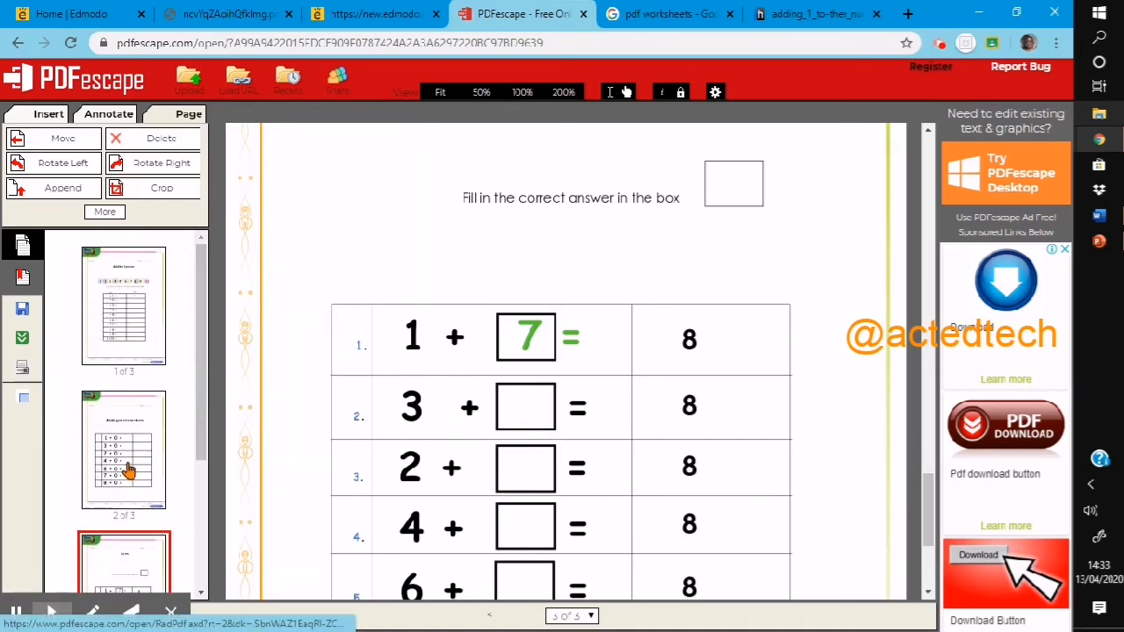
left_click(144, 431)
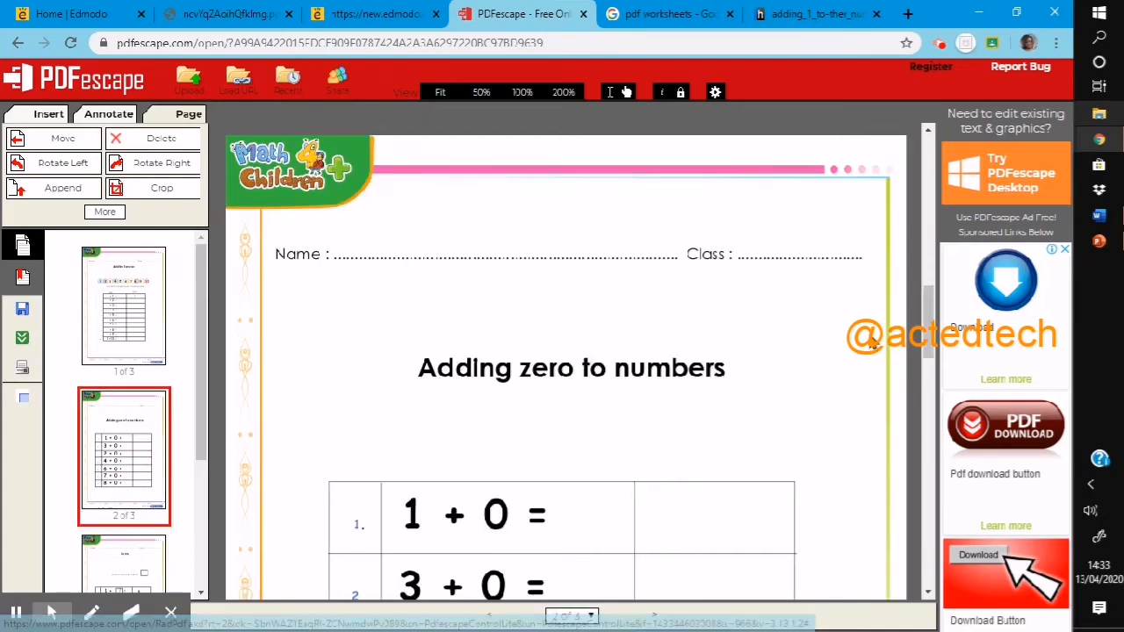
left_click_drag(927, 303, 945, 346)
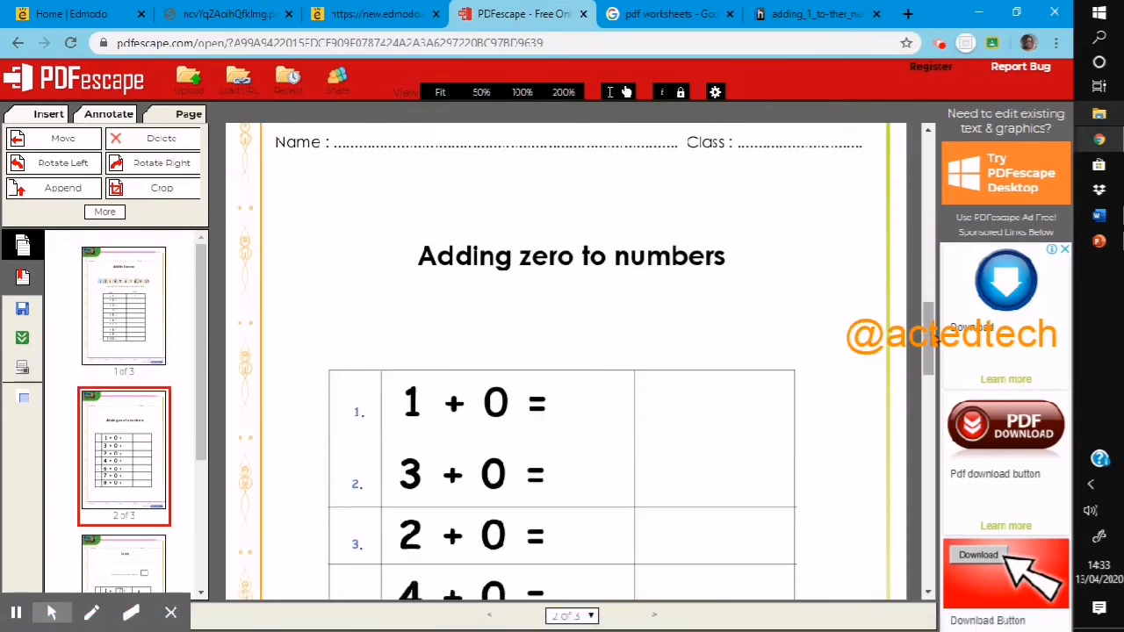